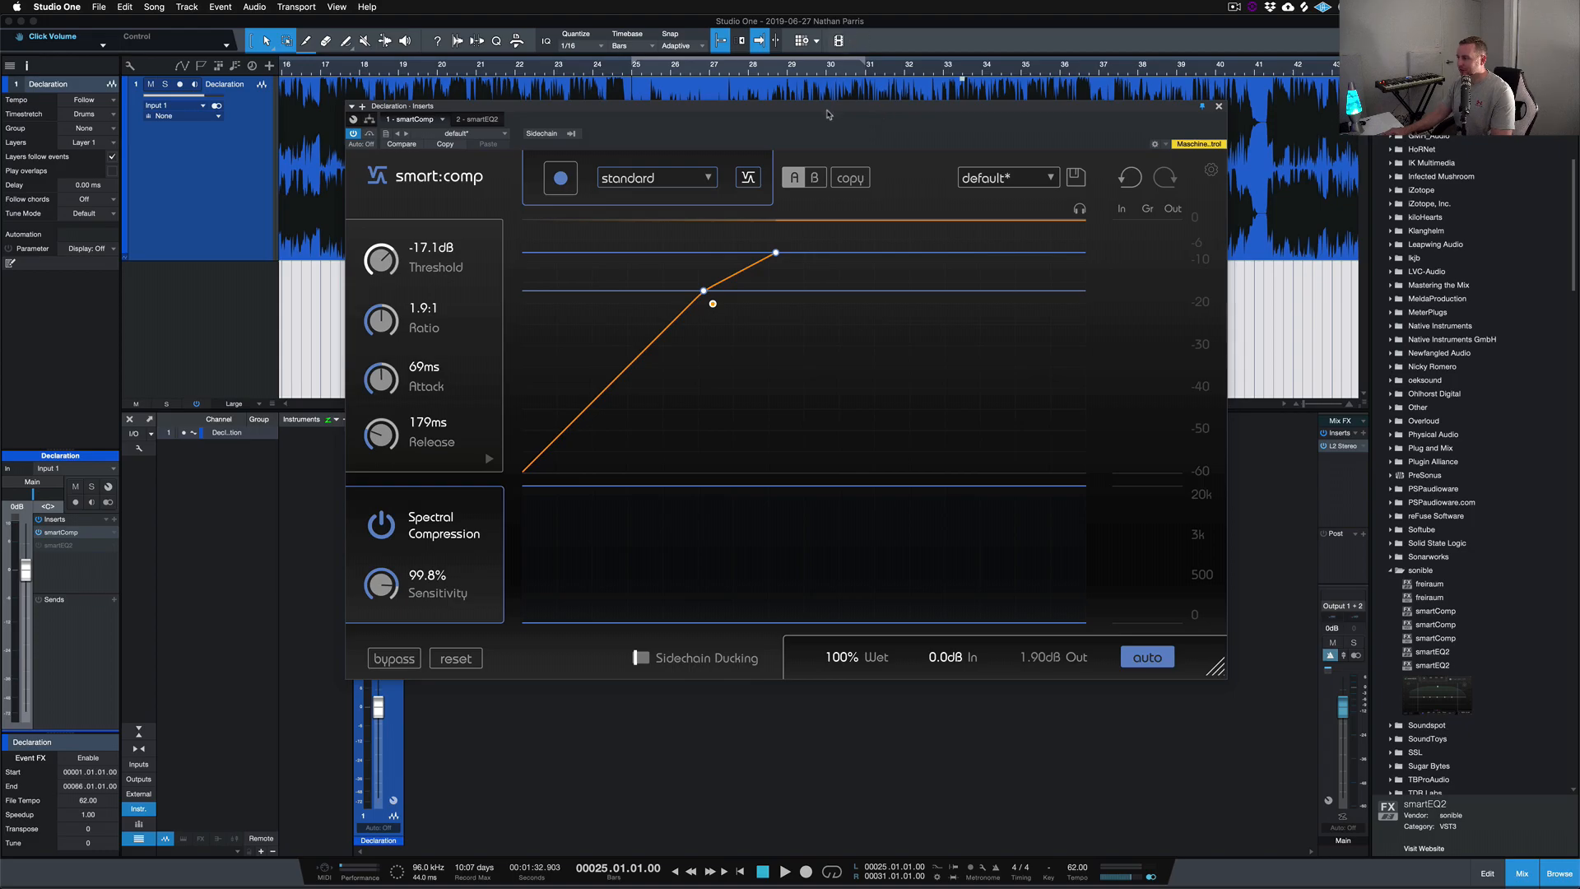
left_click_drag(826, 107, 938, 98)
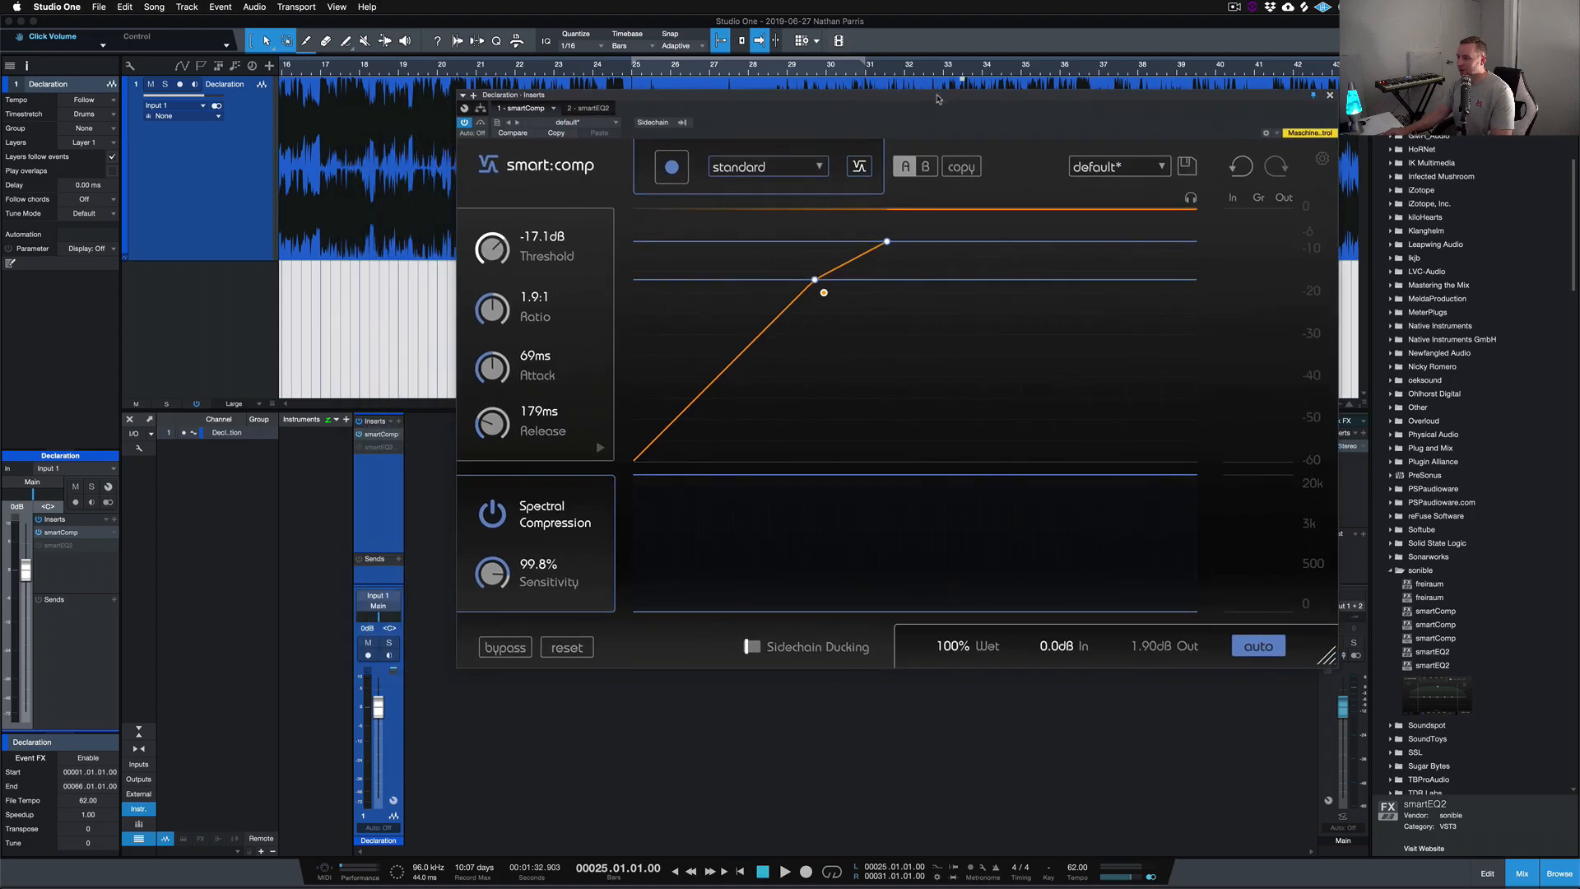
left_click(376, 448)
left_click(359, 447)
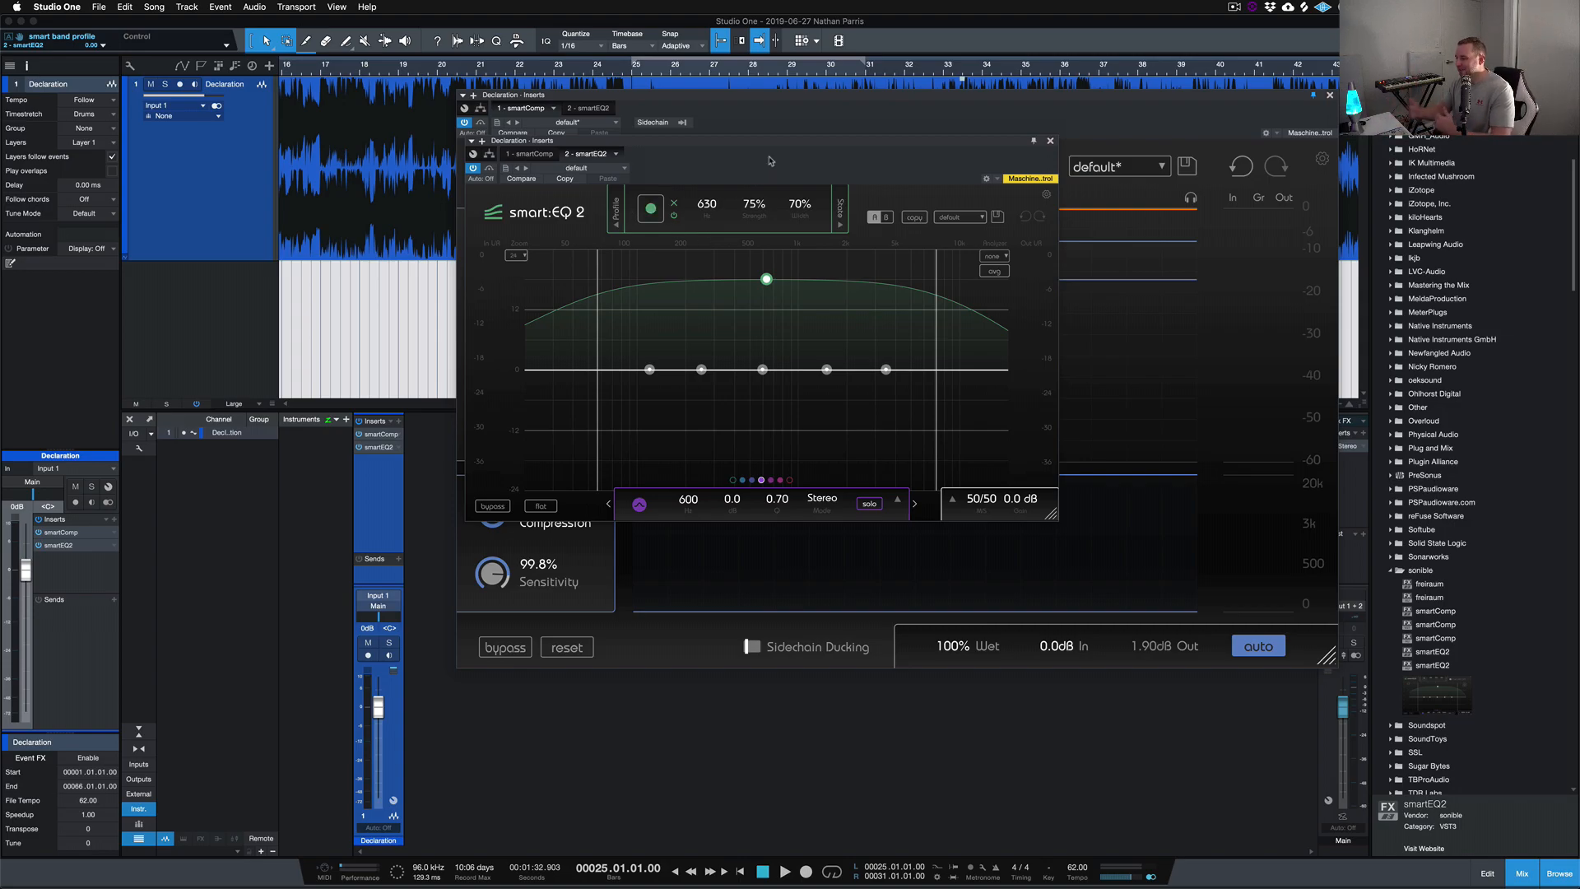
left_click(1050, 140)
right_click(383, 449)
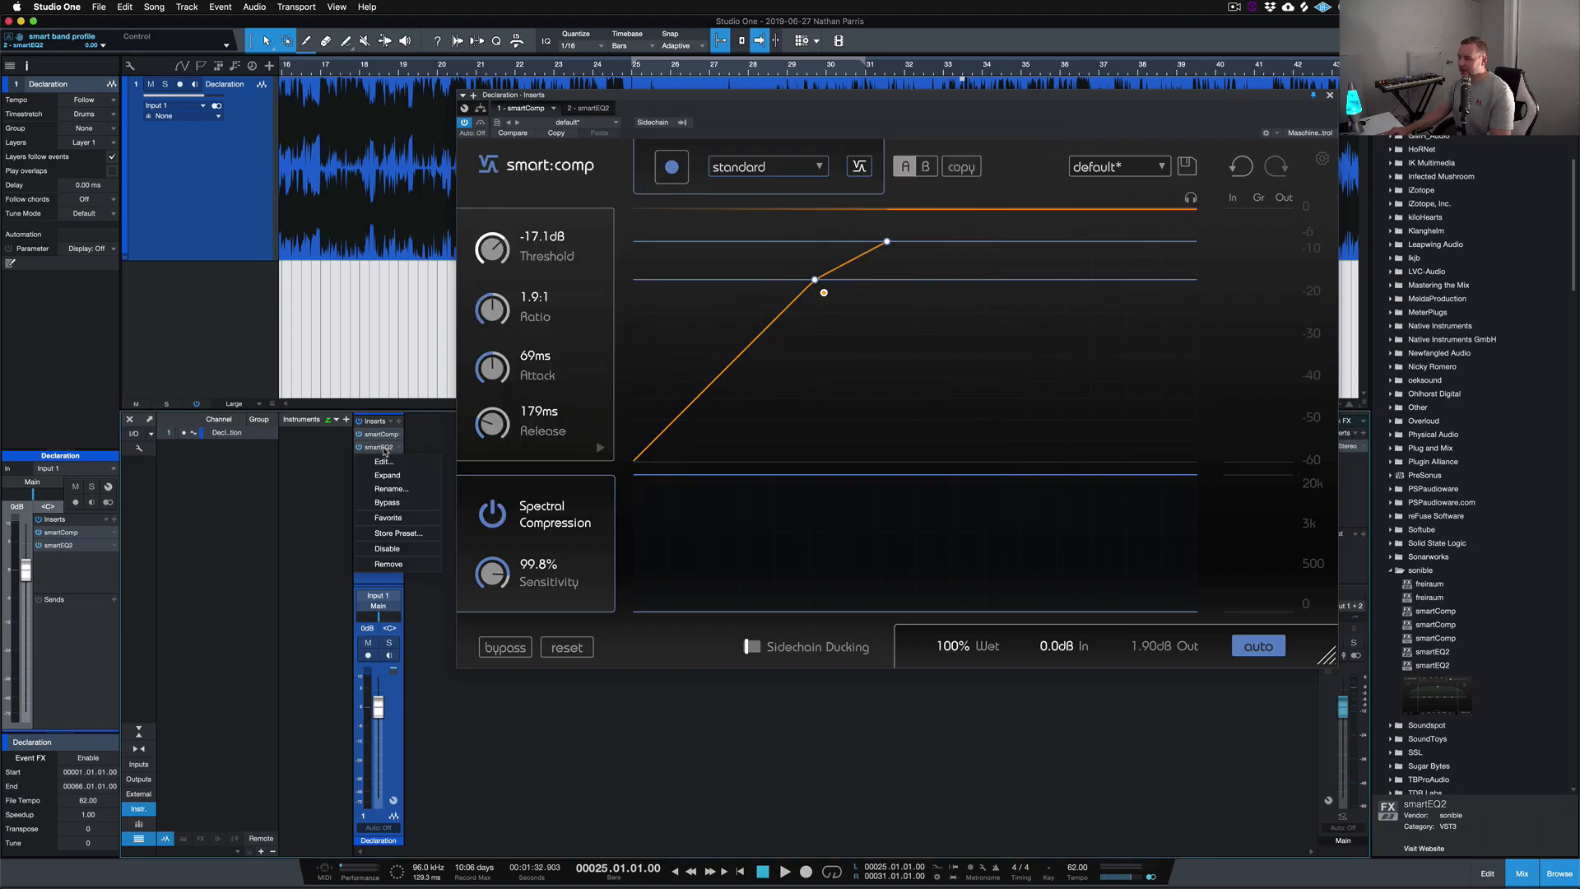
left_click(386, 548)
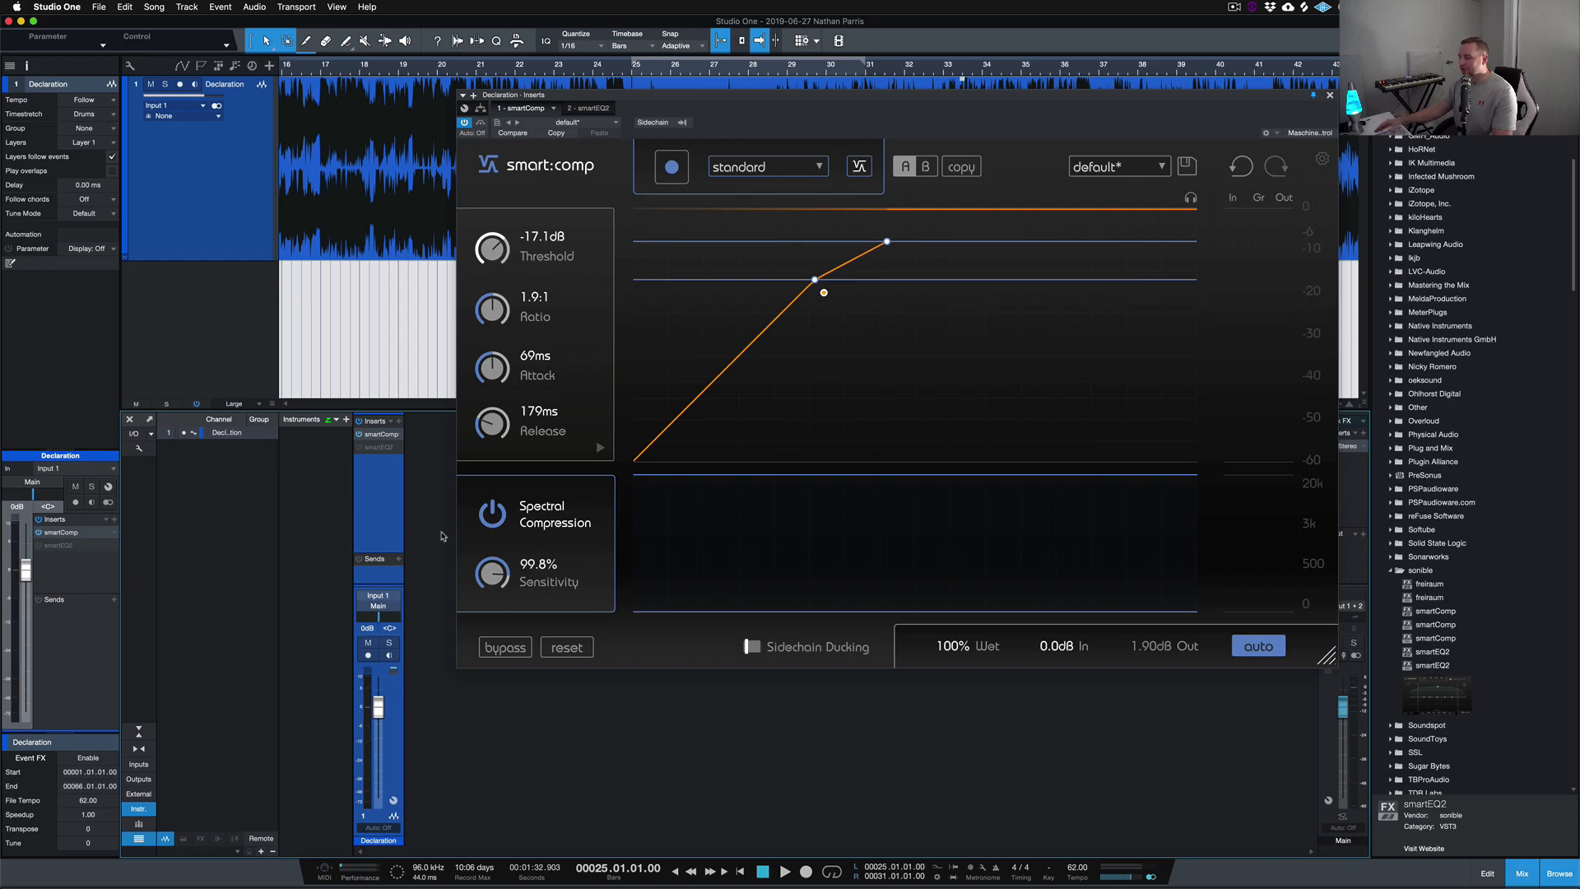
left_click_drag(953, 101, 849, 124)
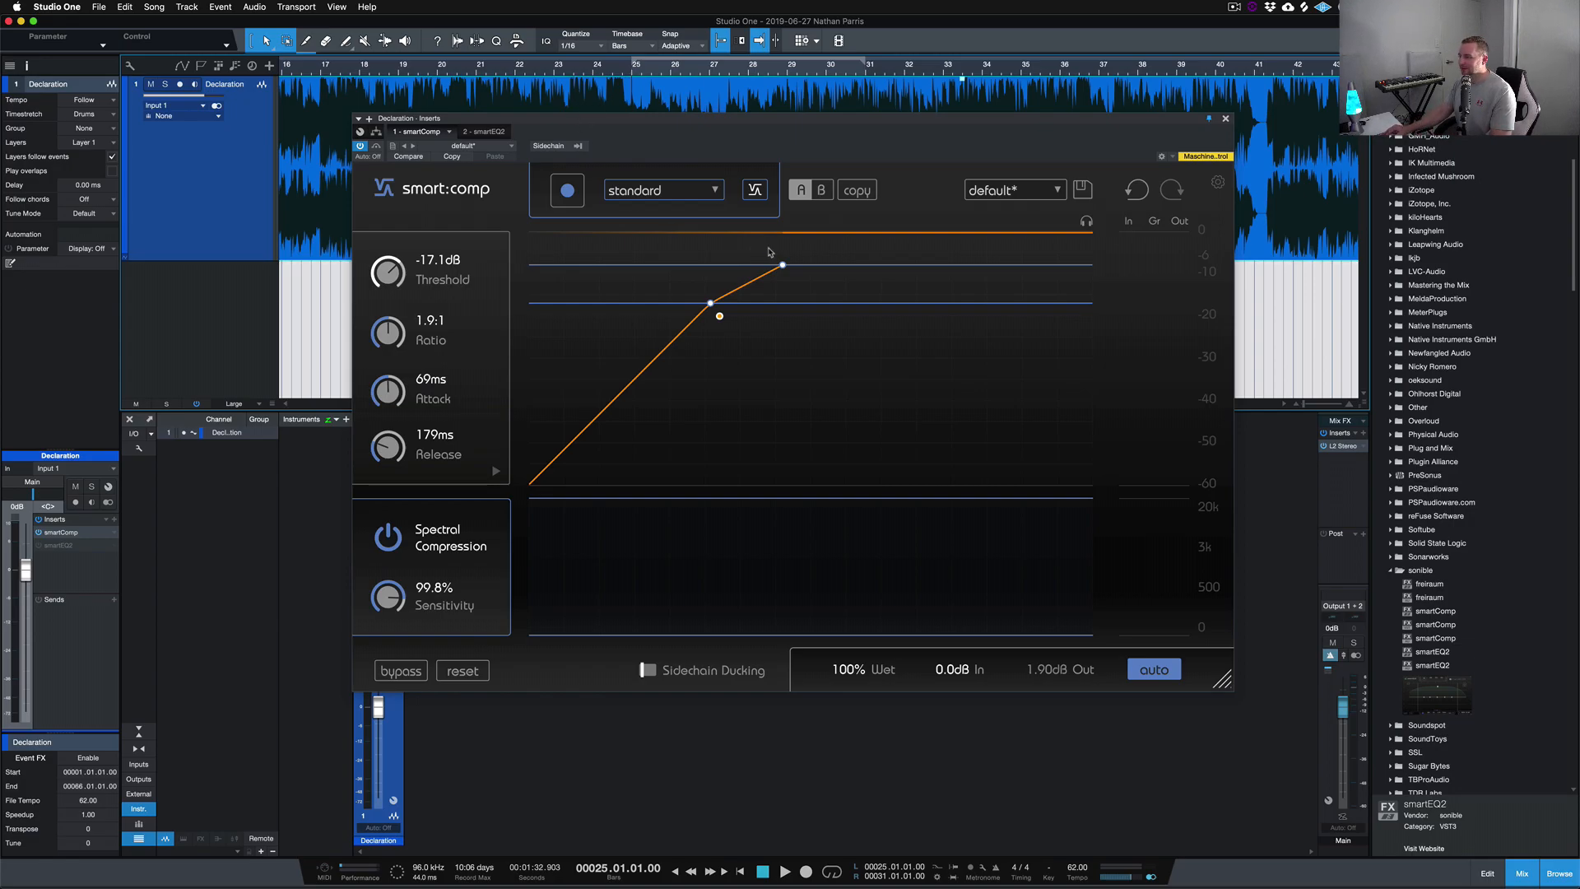
- Reset the smart:comp settings and run its learning process with the standard profile while the Declaration track plays
left_click(462, 671)
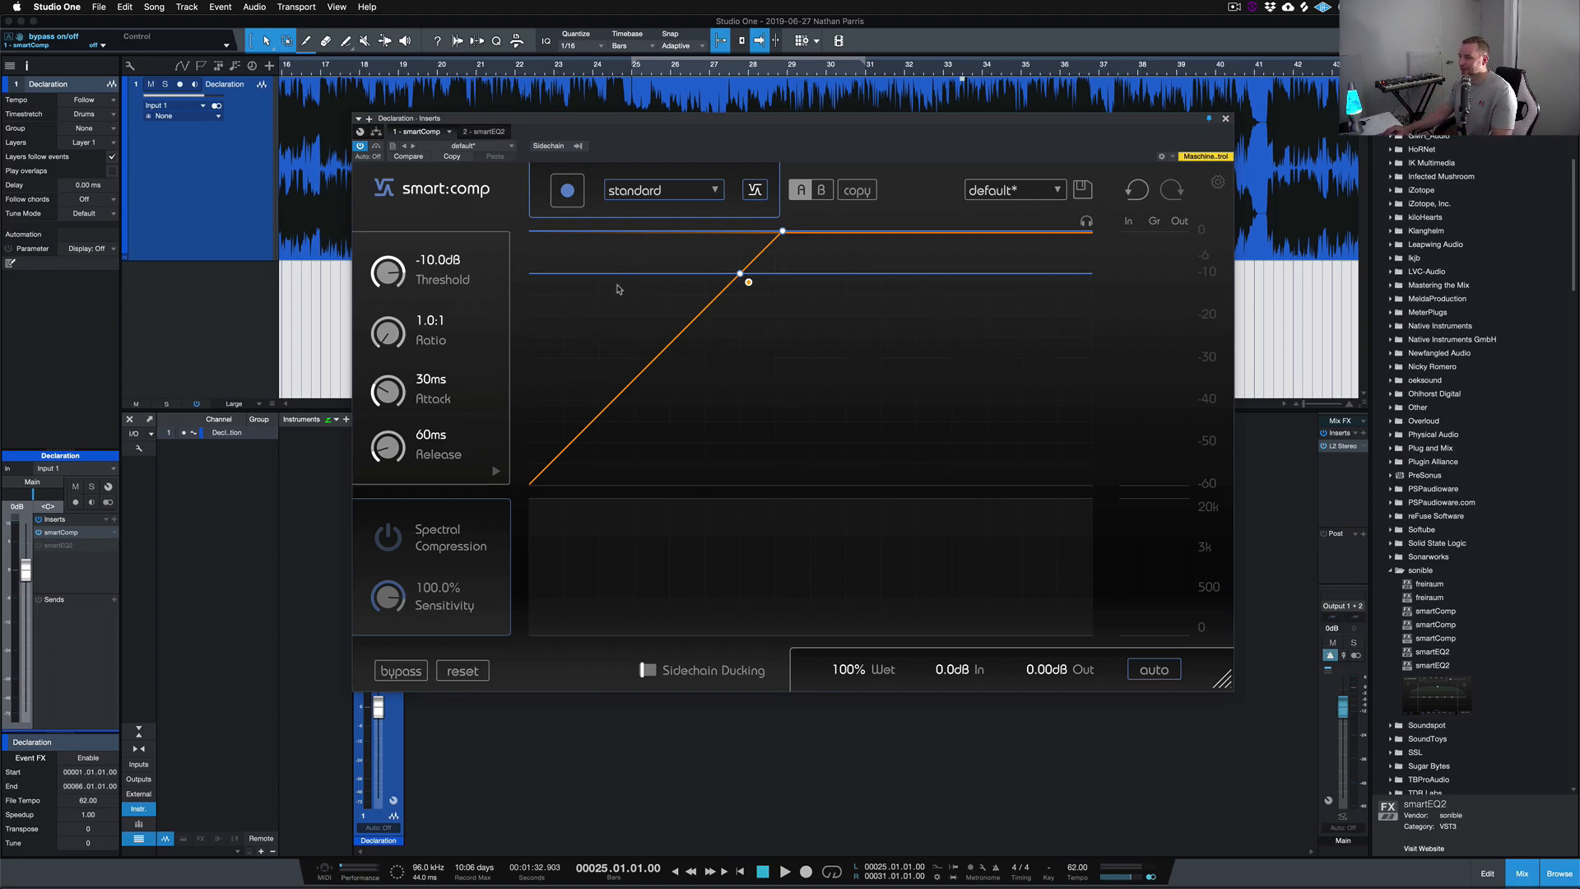
key("space")
left_click(579, 197)
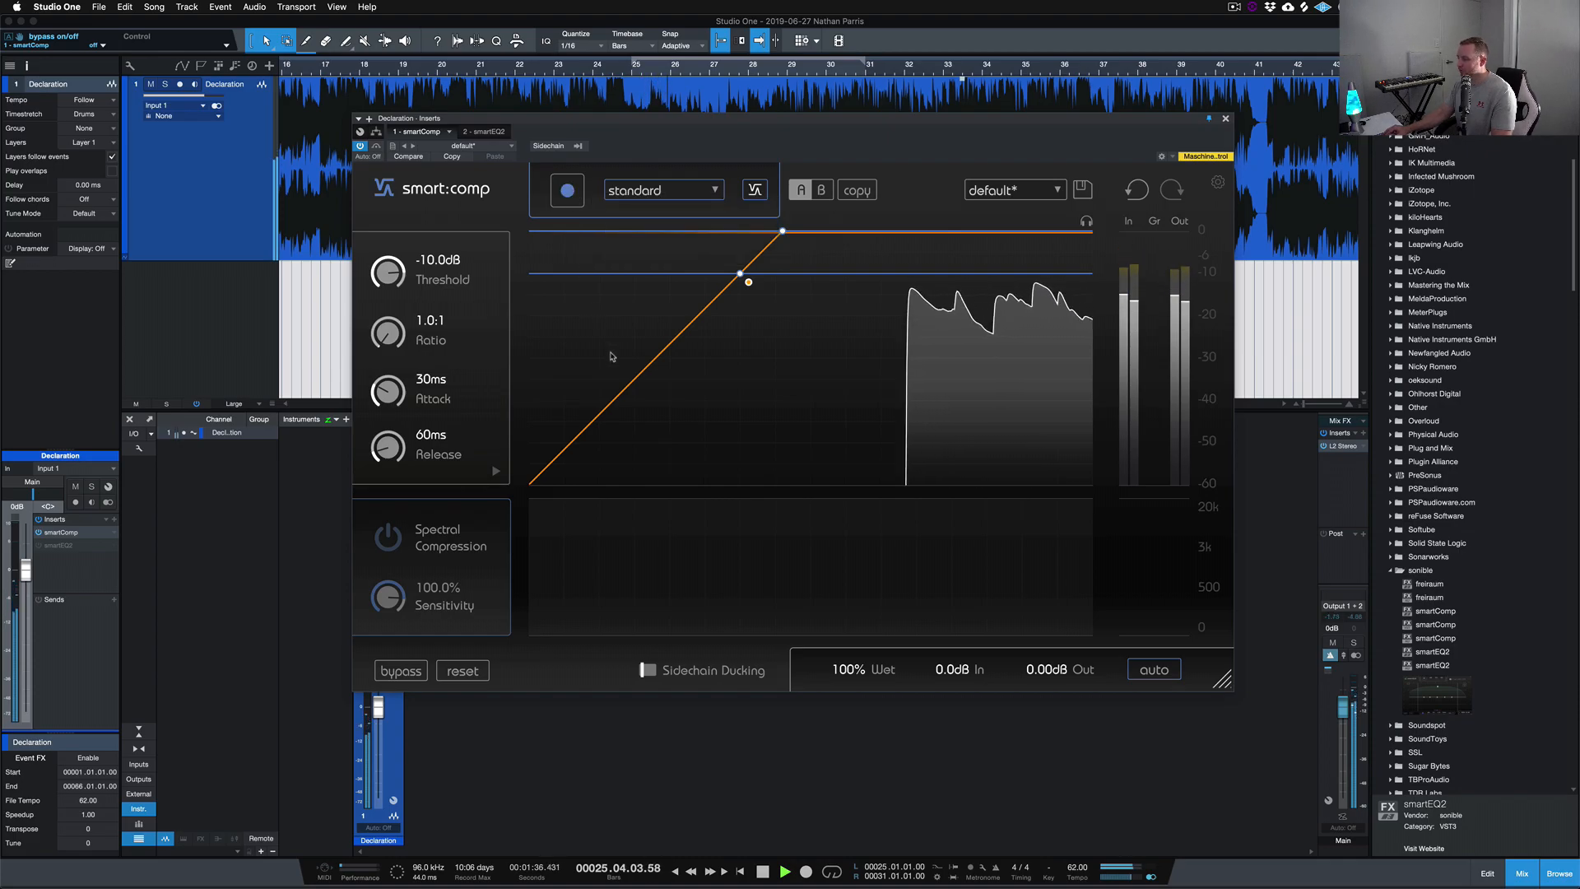
left_click(568, 190)
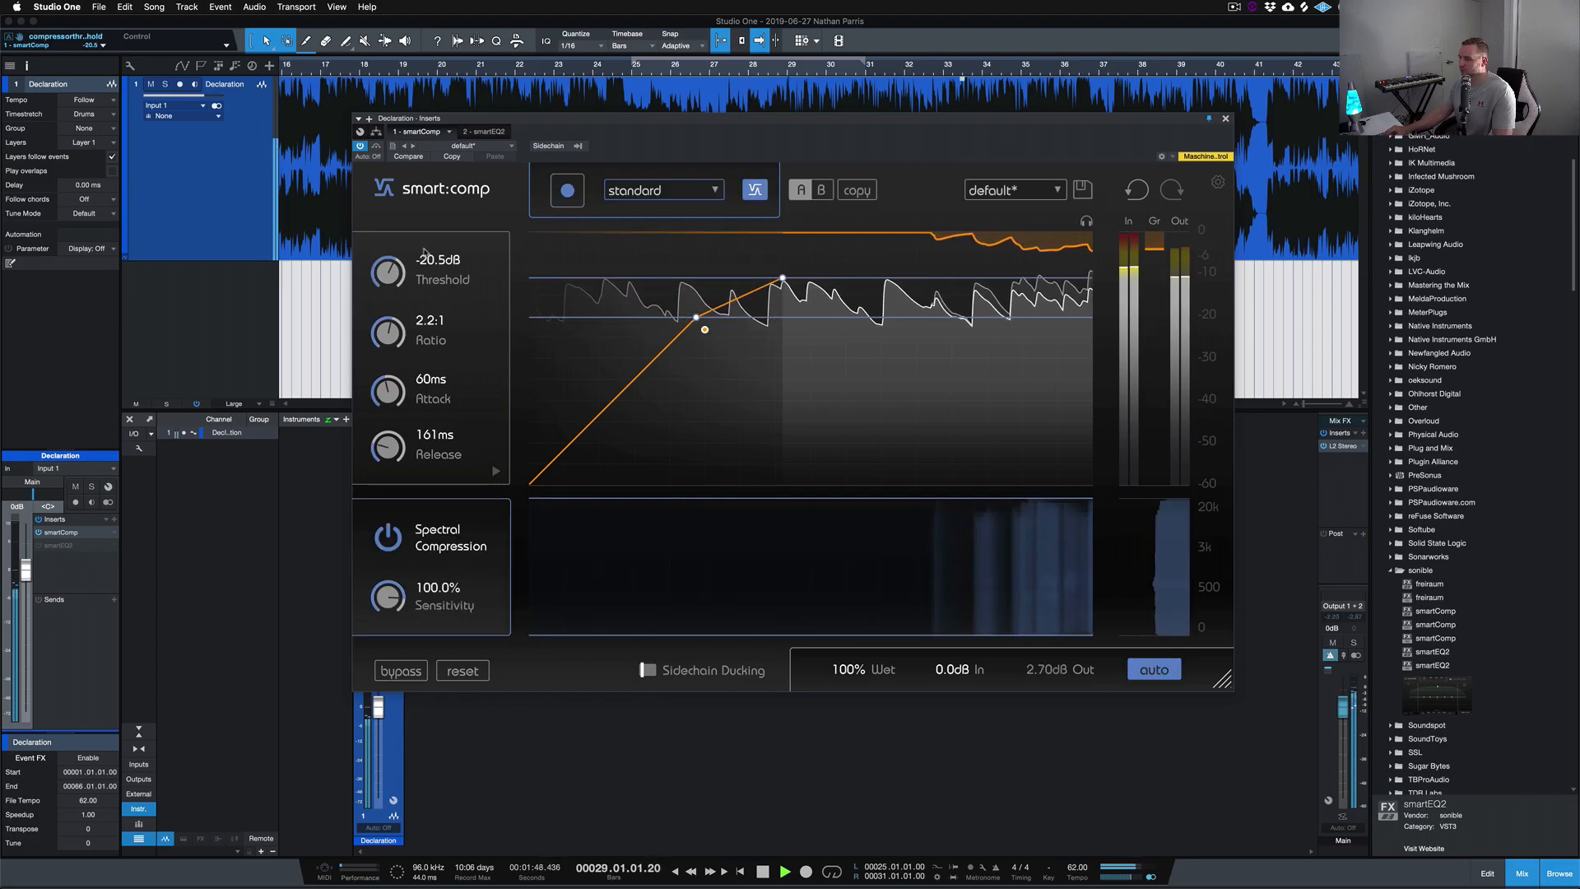
- Raise the compressor's threshold to -18.3 dB during playback, and stop playing the track
left_click_drag(395, 278, 395, 273)
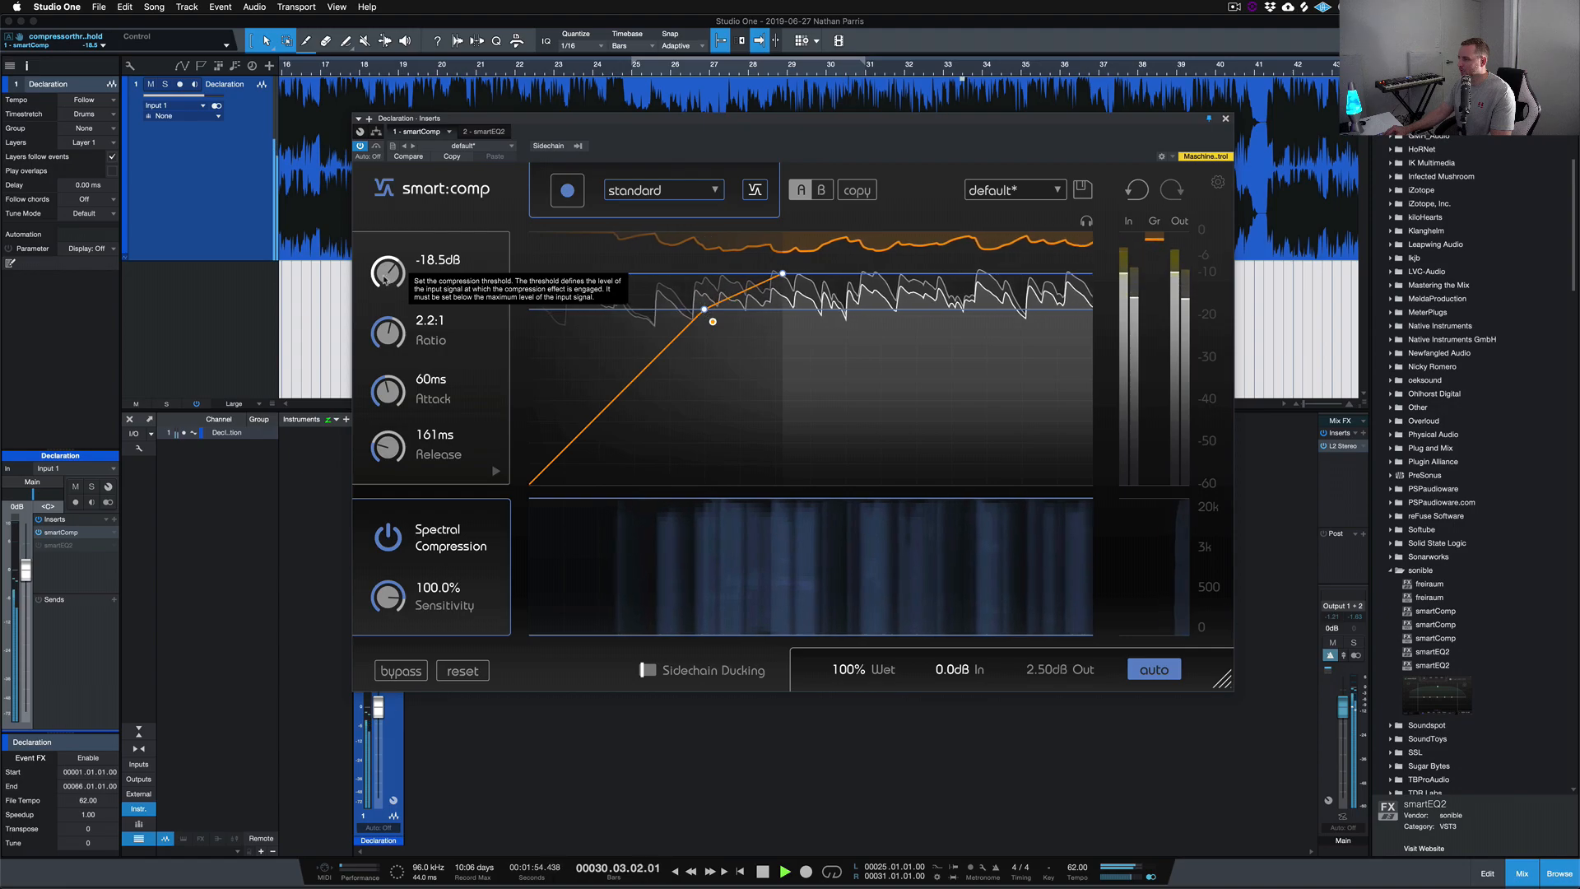
left_click_drag(394, 272, 394, 272)
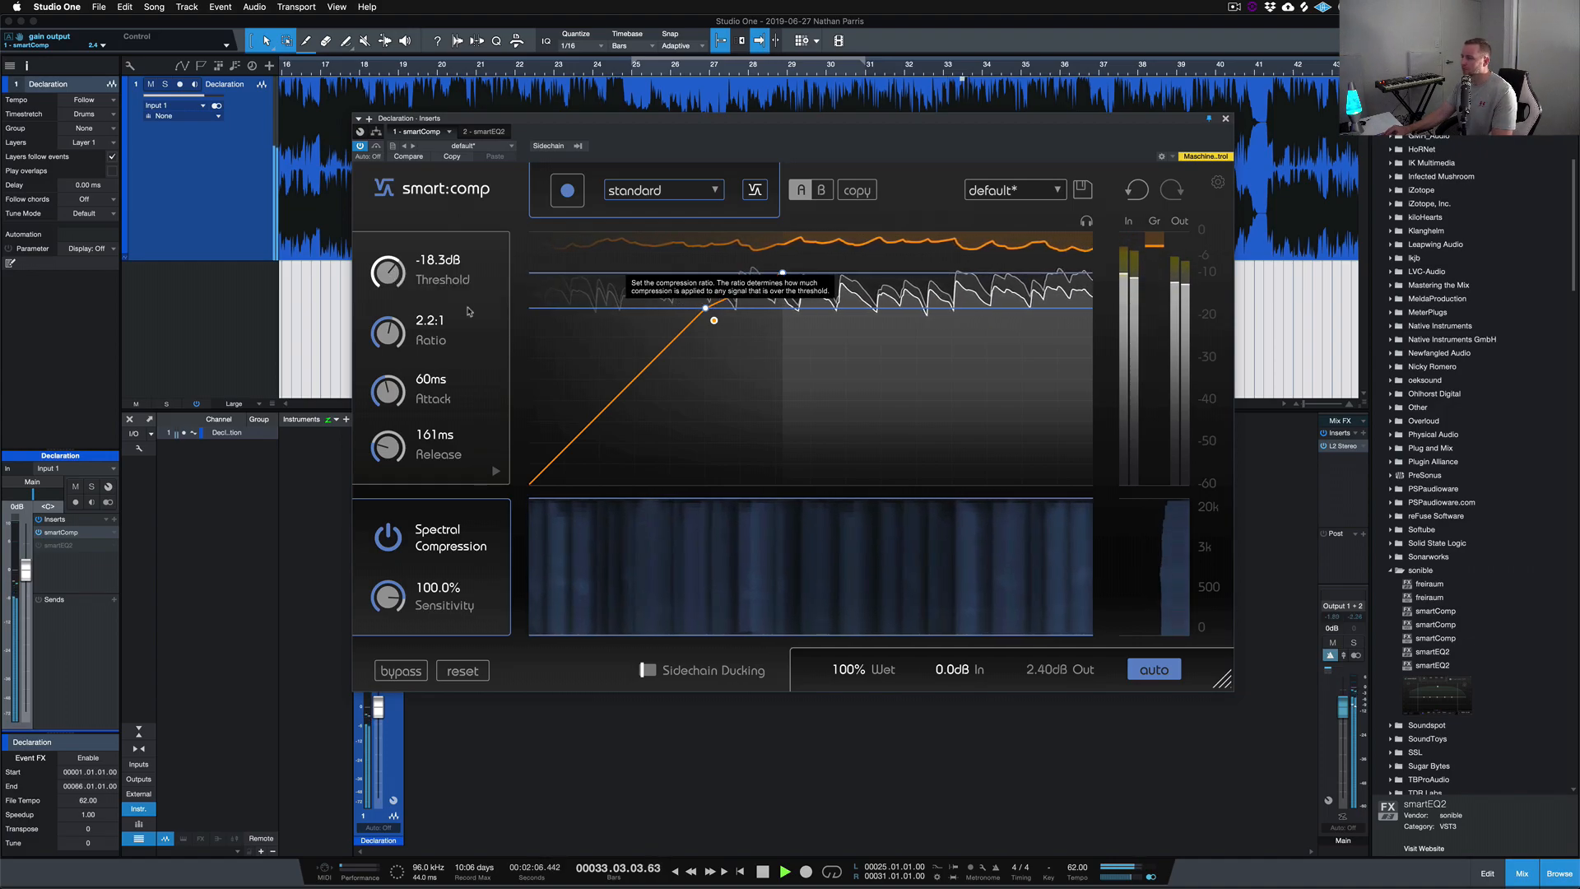
key("space")
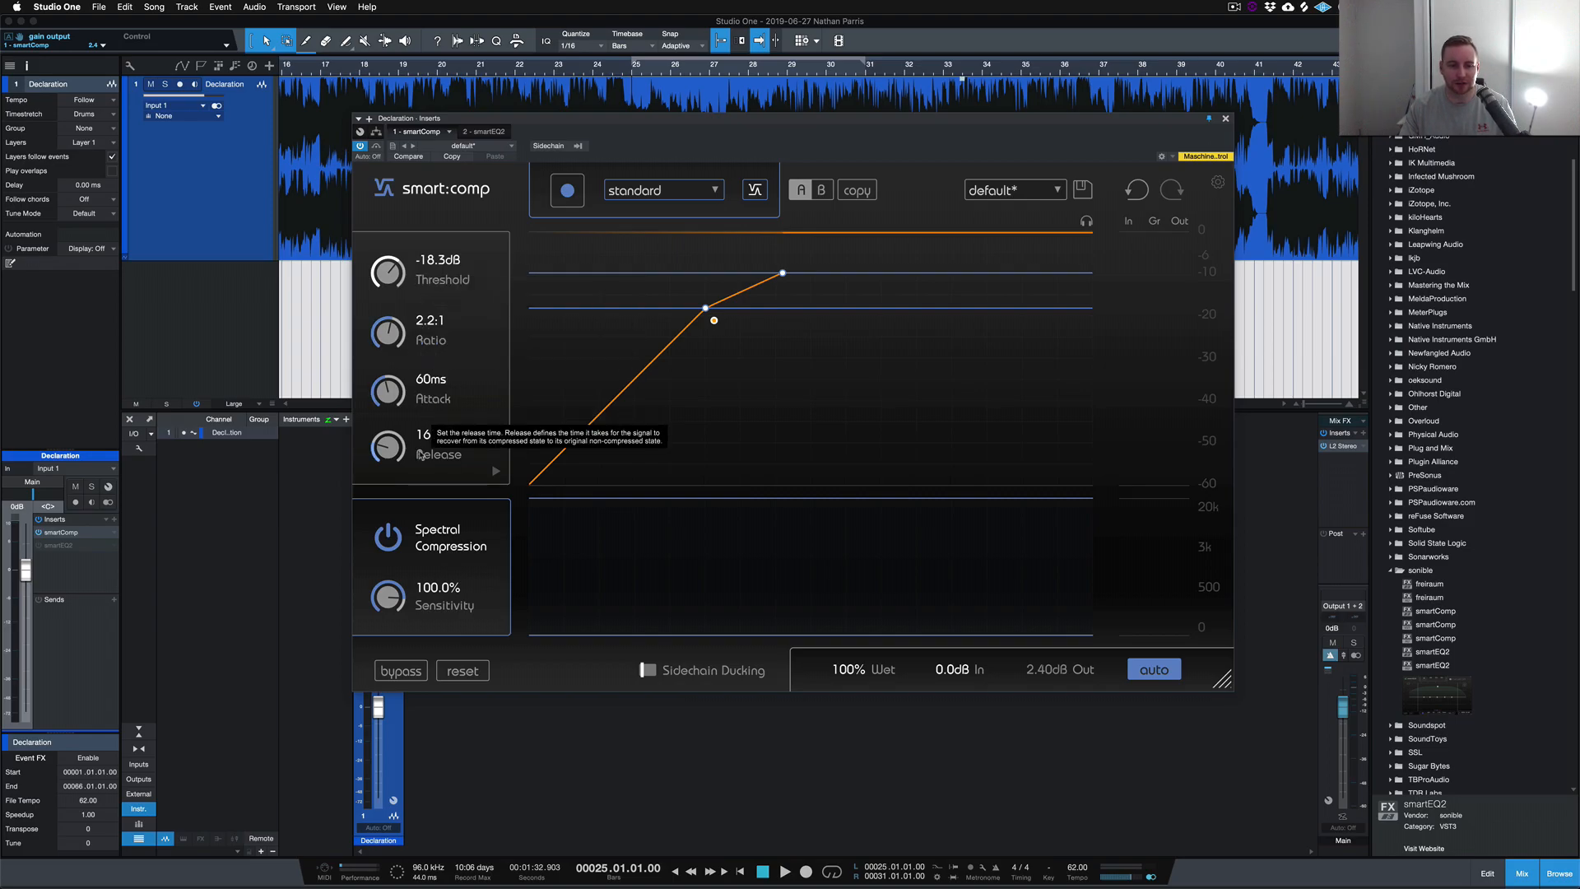
- Look through the compression profiles without changing the selection, and try lowering the spectral compression's upper frequency limit before restoring it to 20.0 kHz
left_click(634, 197)
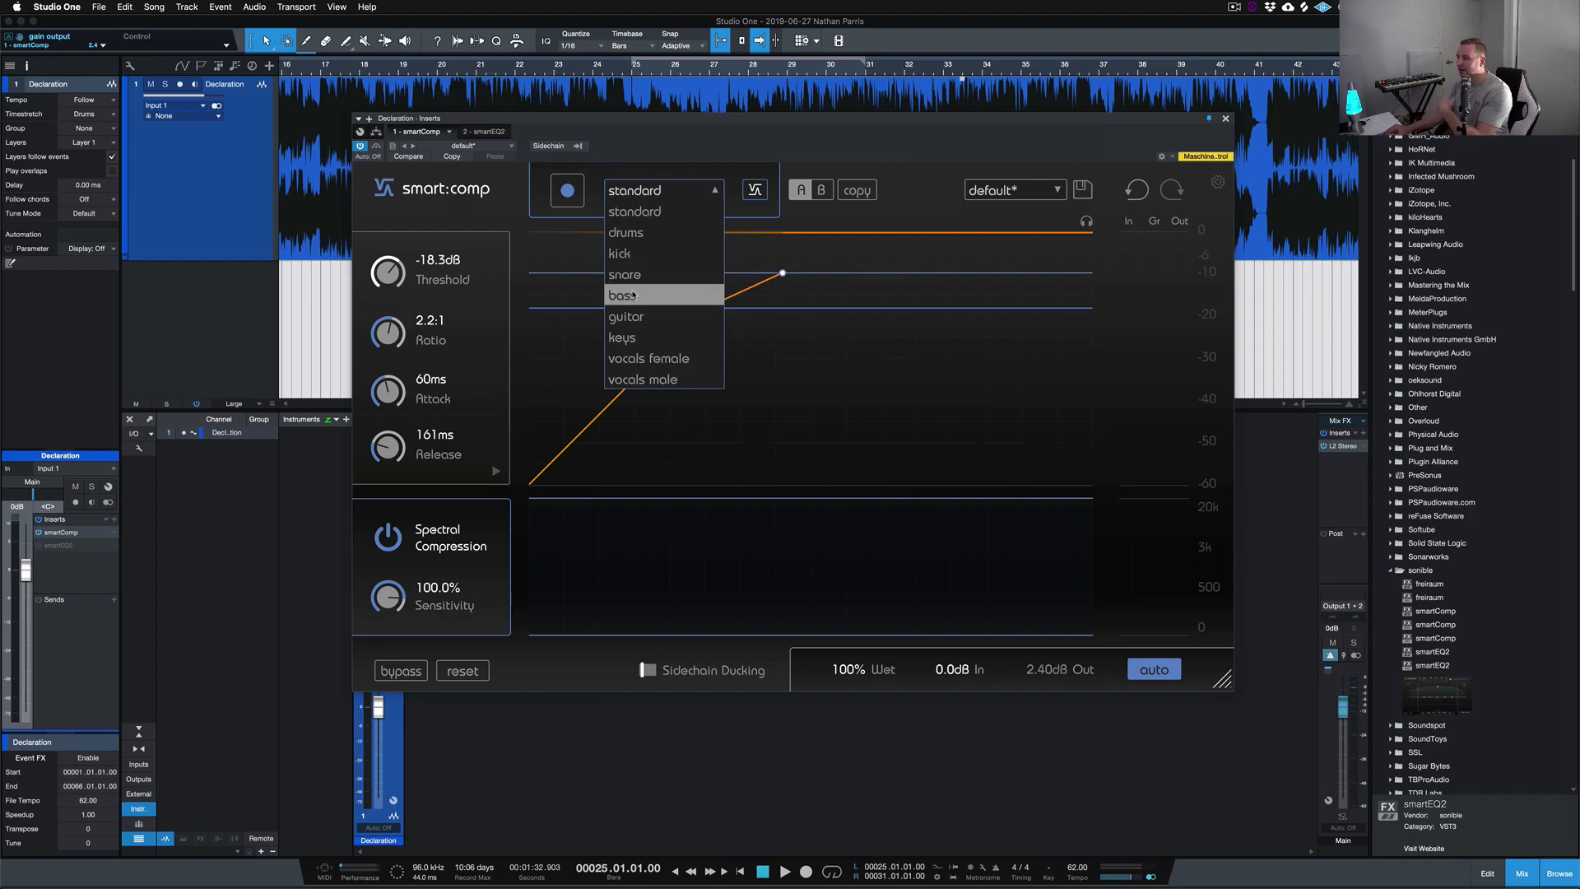
left_click(669, 195)
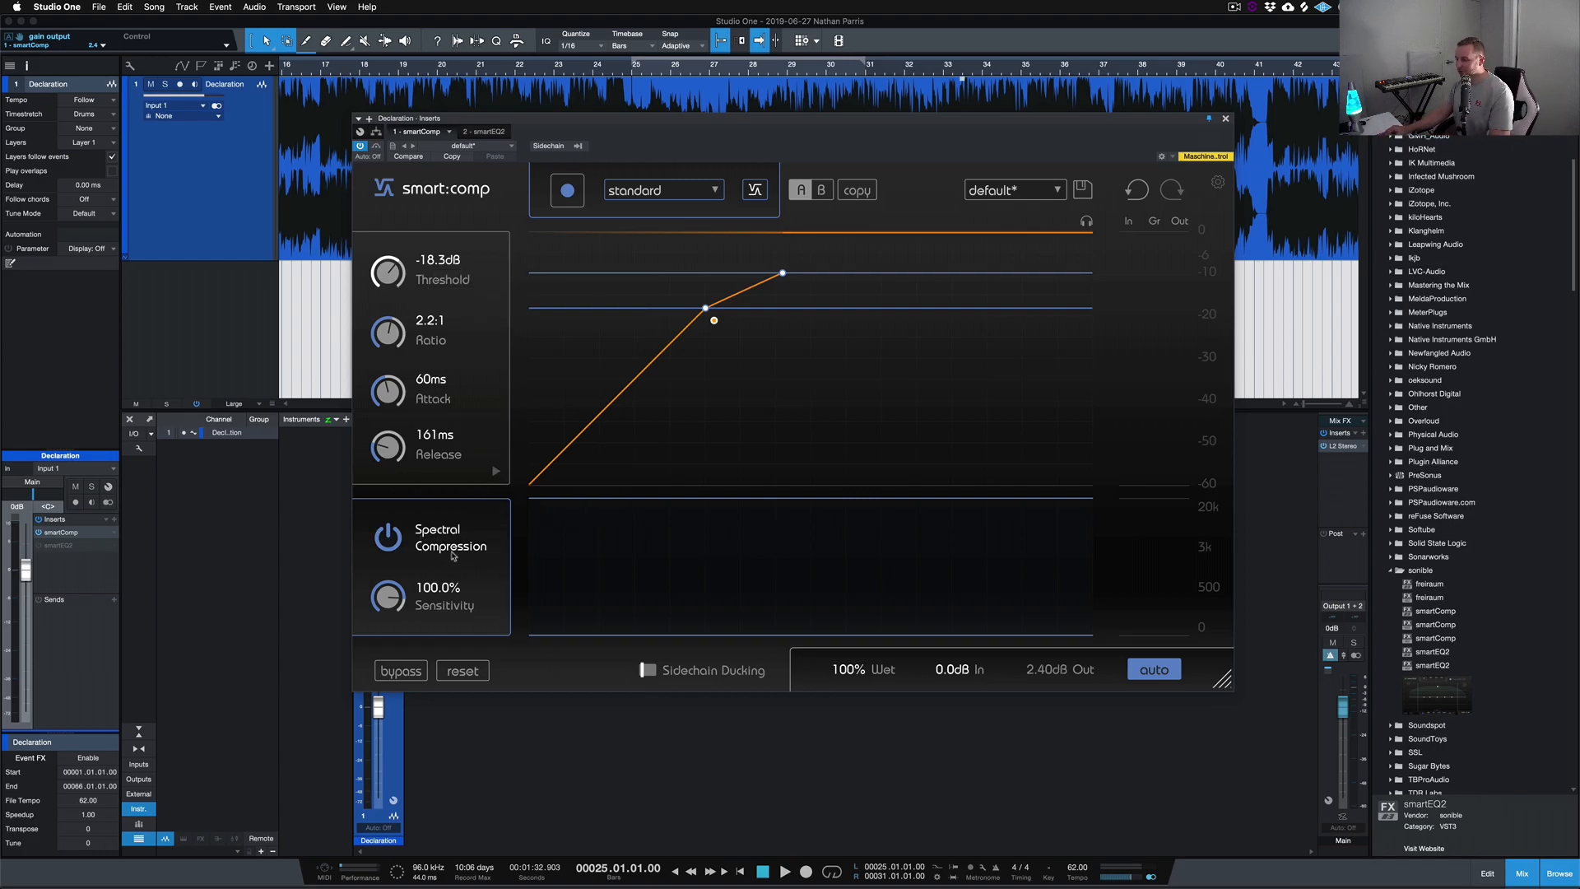
mouse_move(665, 498)
left_mouse_down()
mouse_move(665, 519)
mouse_move(665, 504)
left_mouse_up()
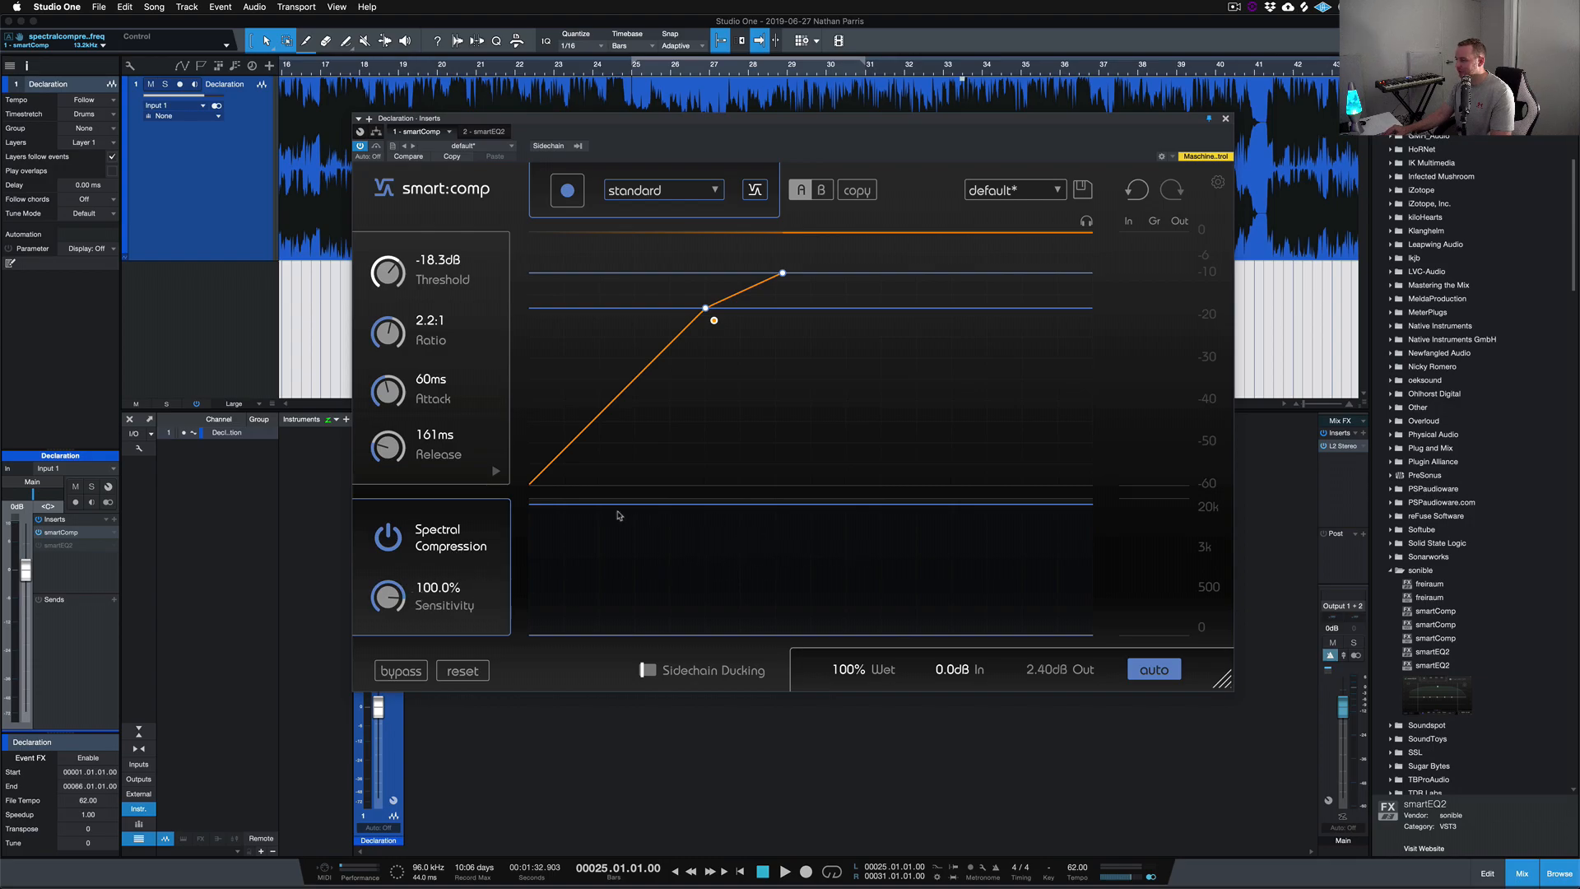
left_click_drag(627, 504, 624, 495)
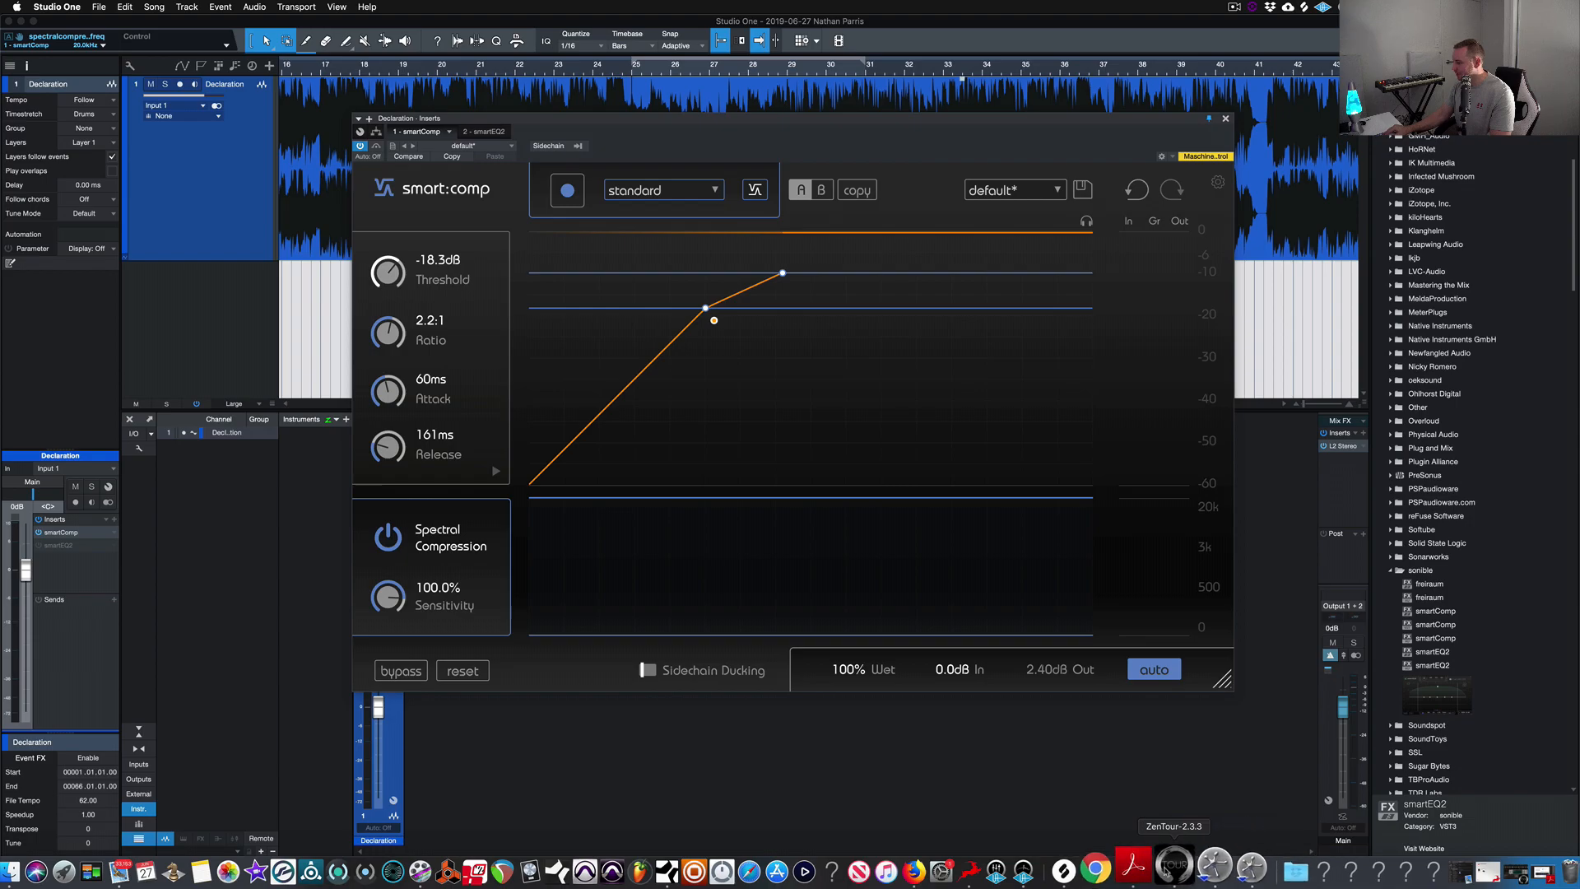
- Consult the spectral compression page of the smart:comp manual in Acrobat Reader, and return to the smartComp plug-in in Studio One
left_click(1147, 866)
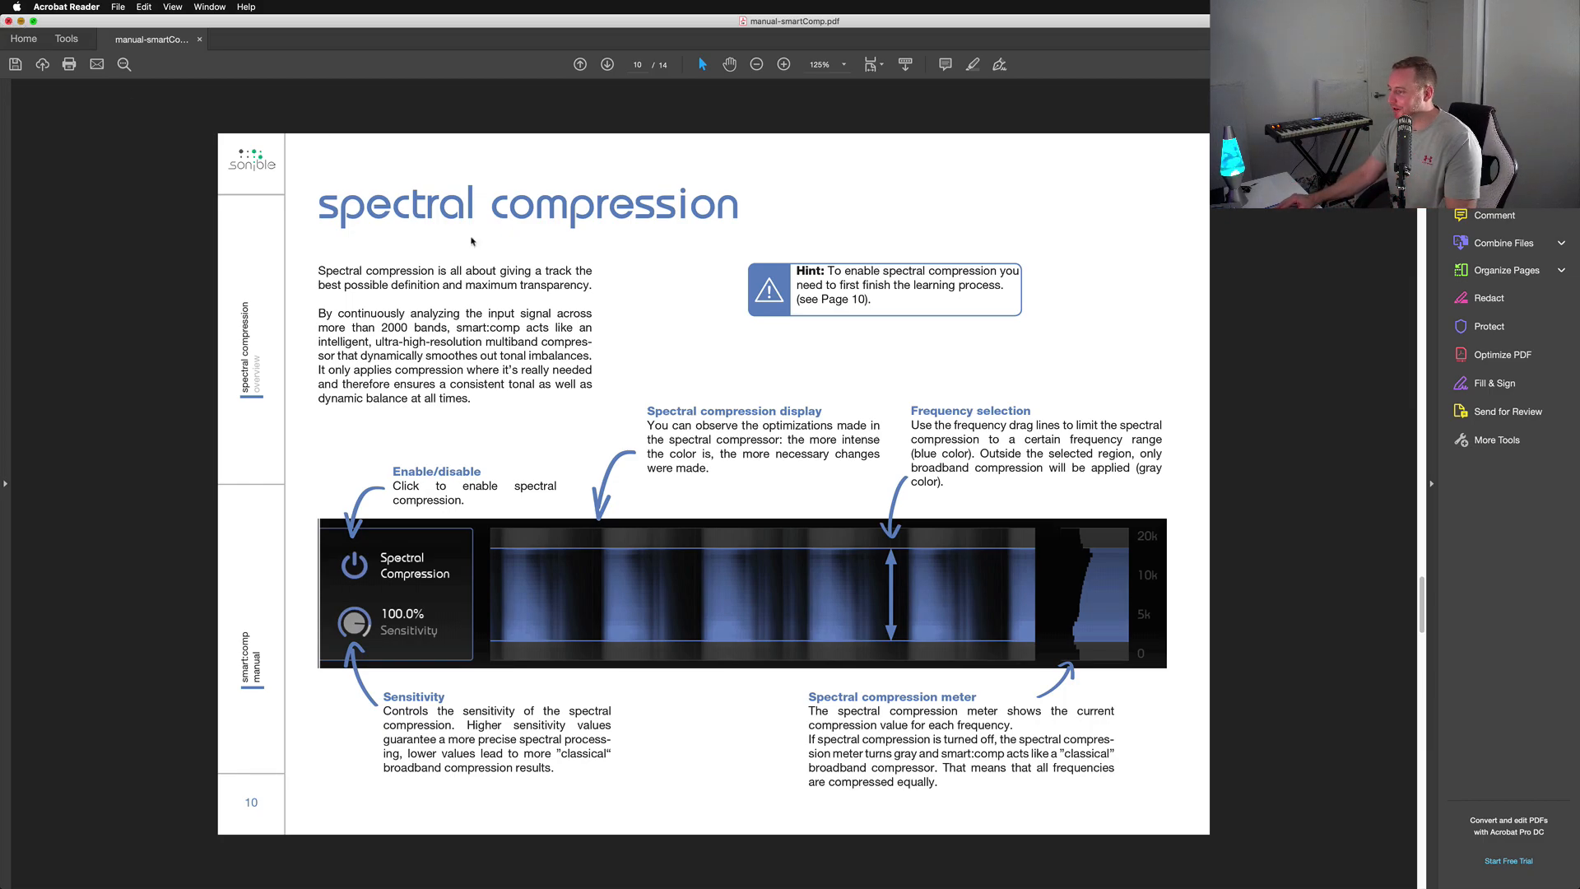
left_click(20, 21)
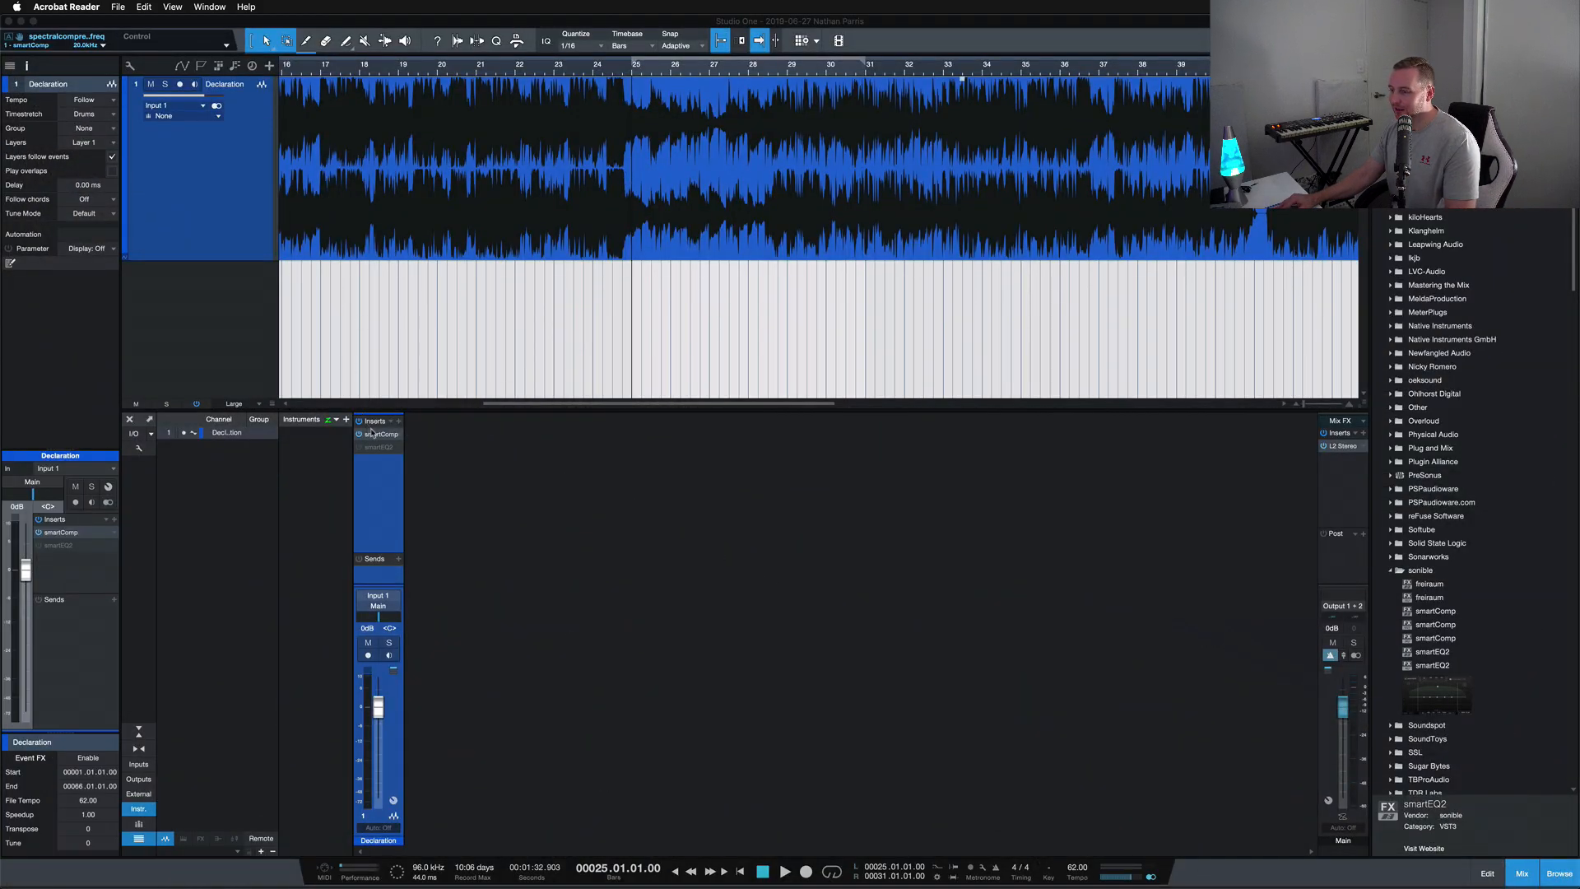
left_click(372, 433)
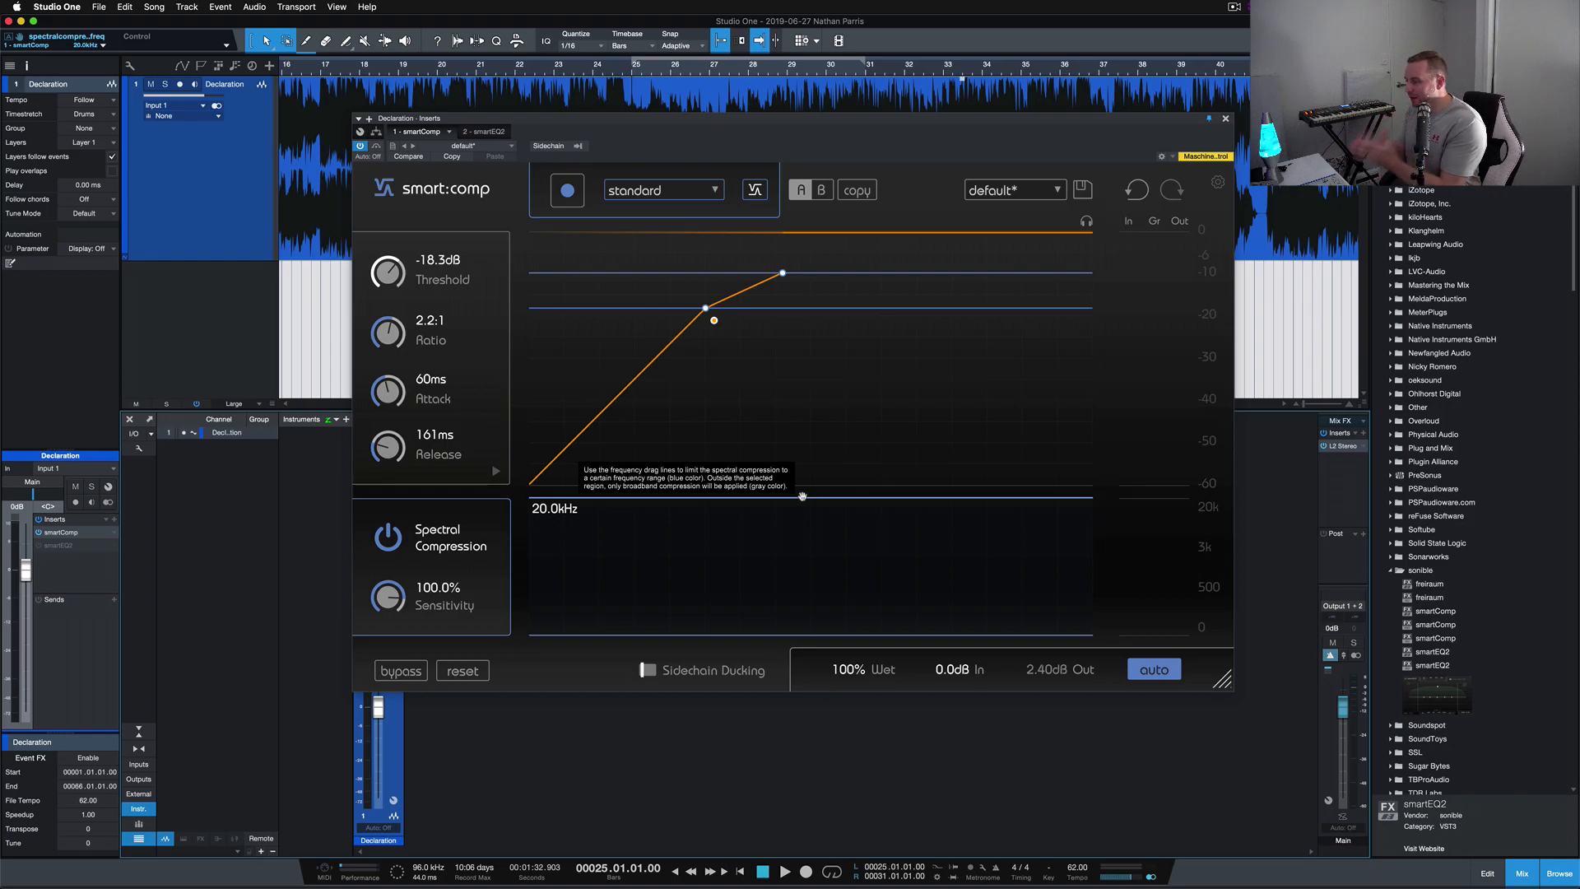
- Set the attack shape to 0.62 in the expanded attack and release view, and slightly soften the compression knee
left_click(495, 472)
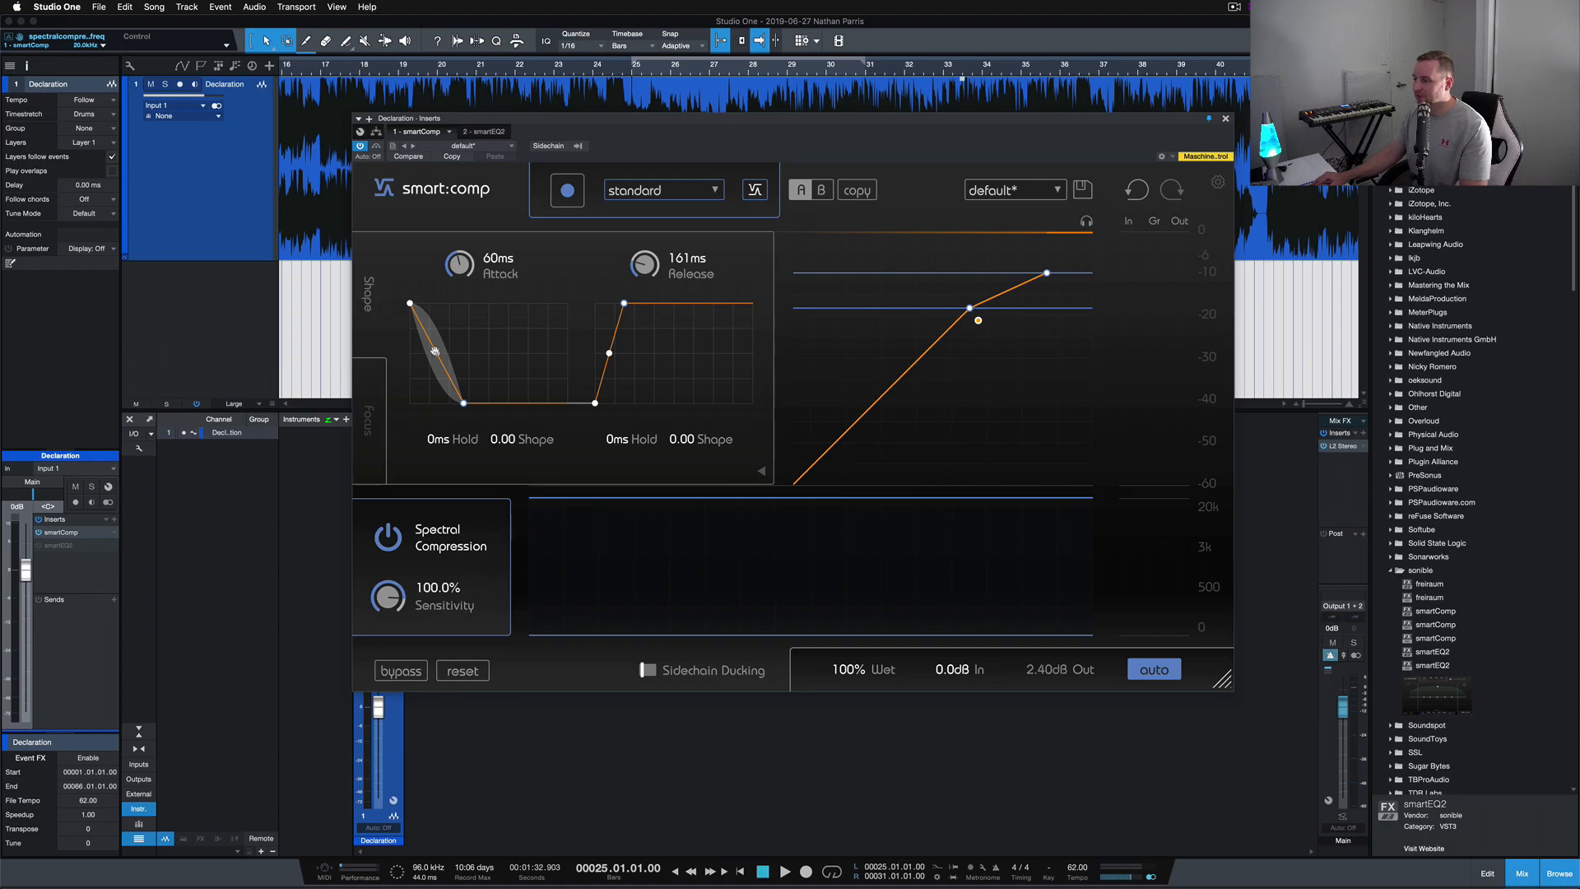
left_click_drag(412, 306, 465, 344)
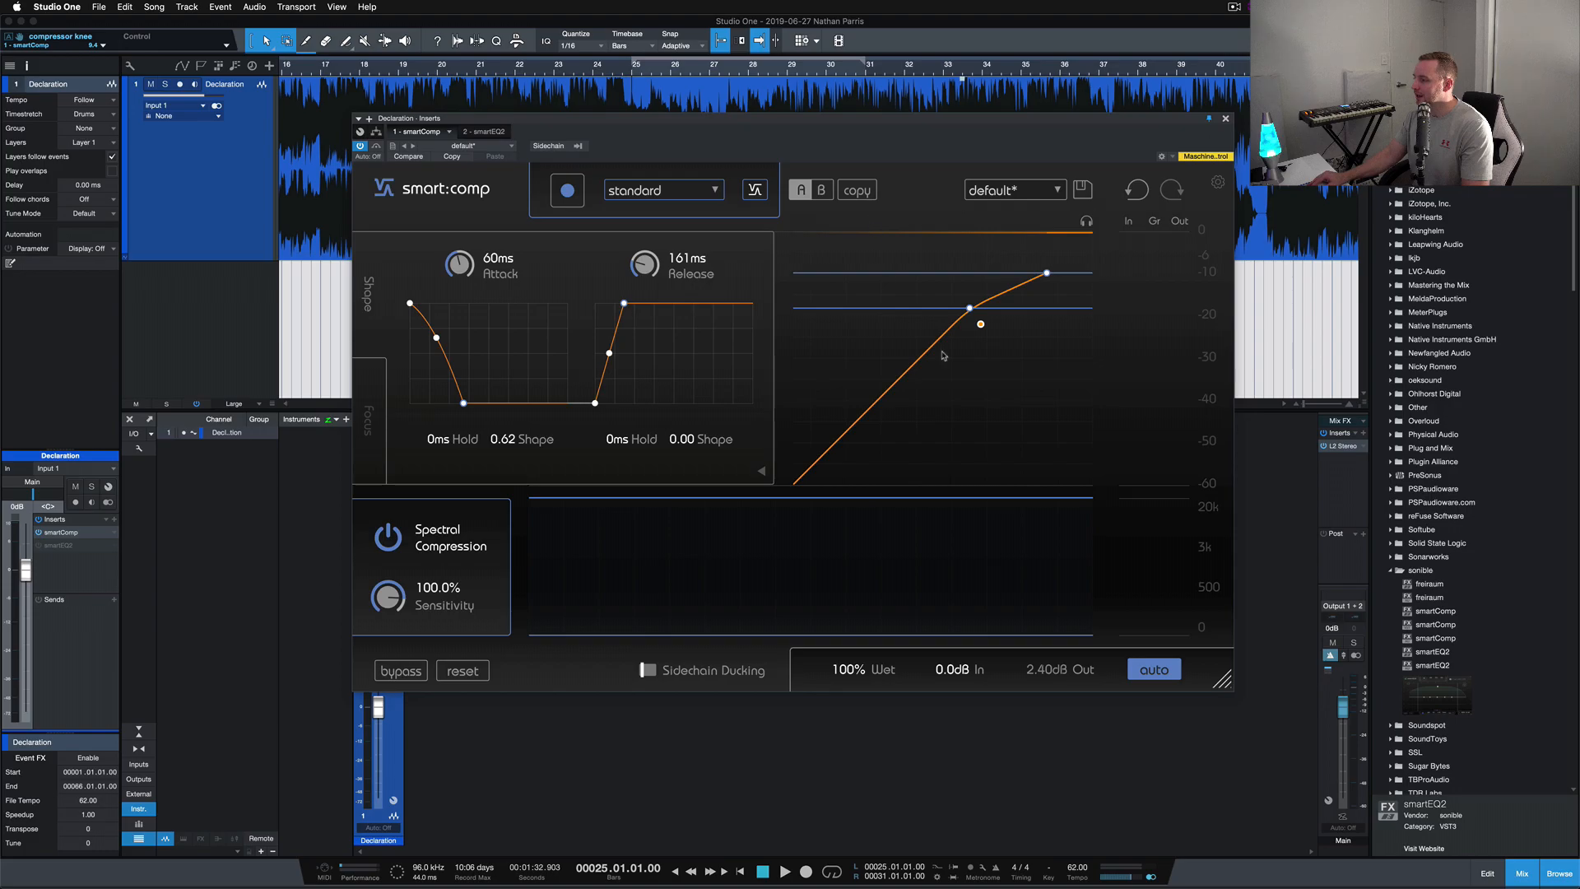
left_click(762, 472)
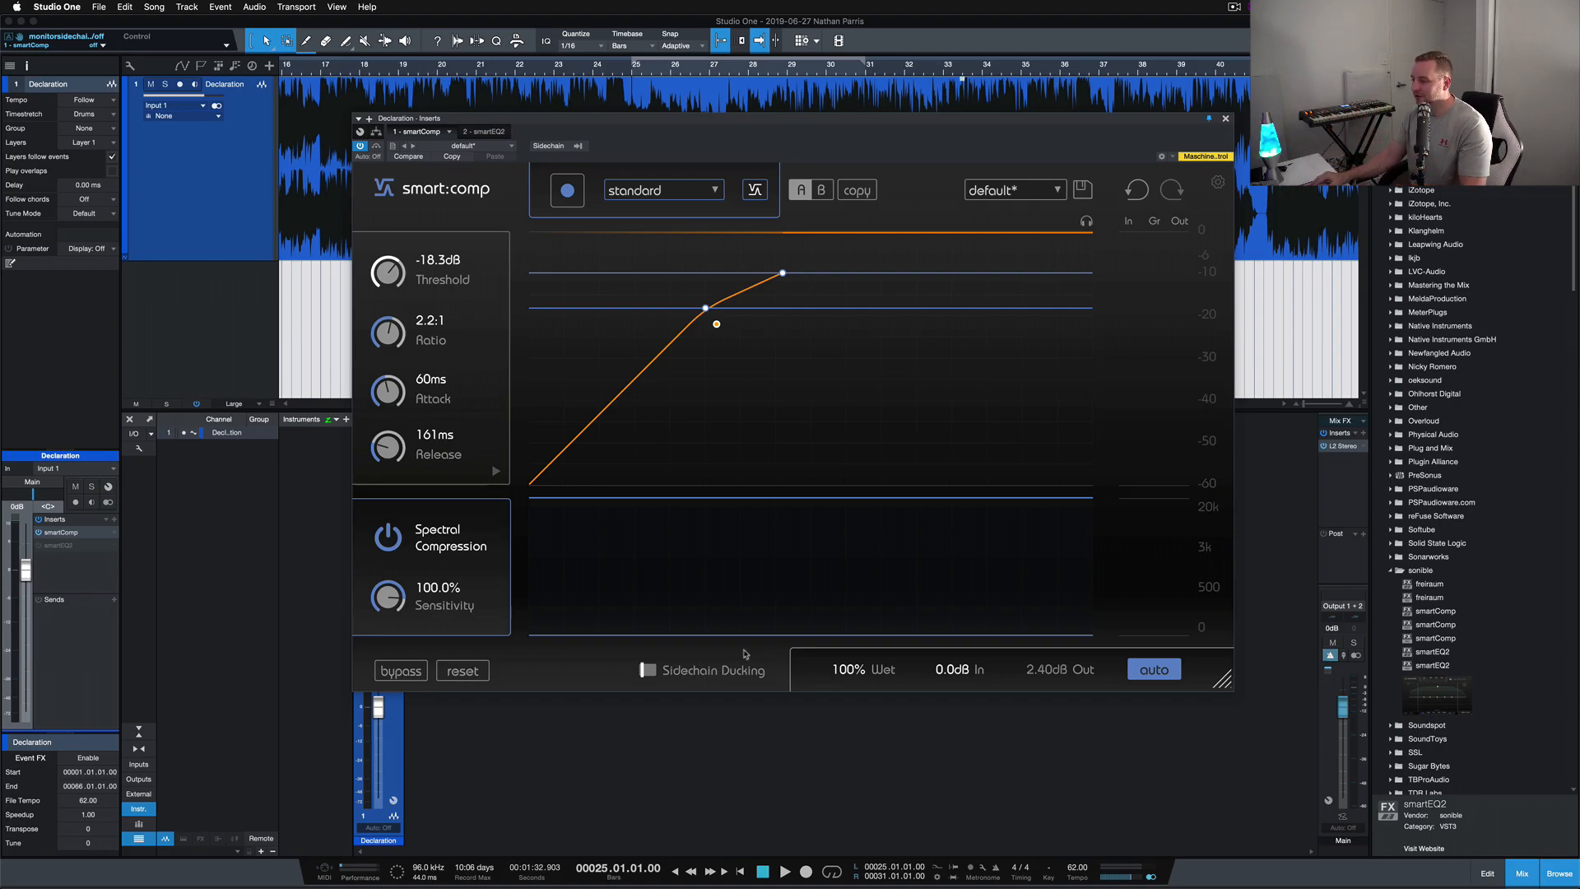
- Set the Detection Focus range to 86 Hz through 20.0 kHz
left_click(495, 470)
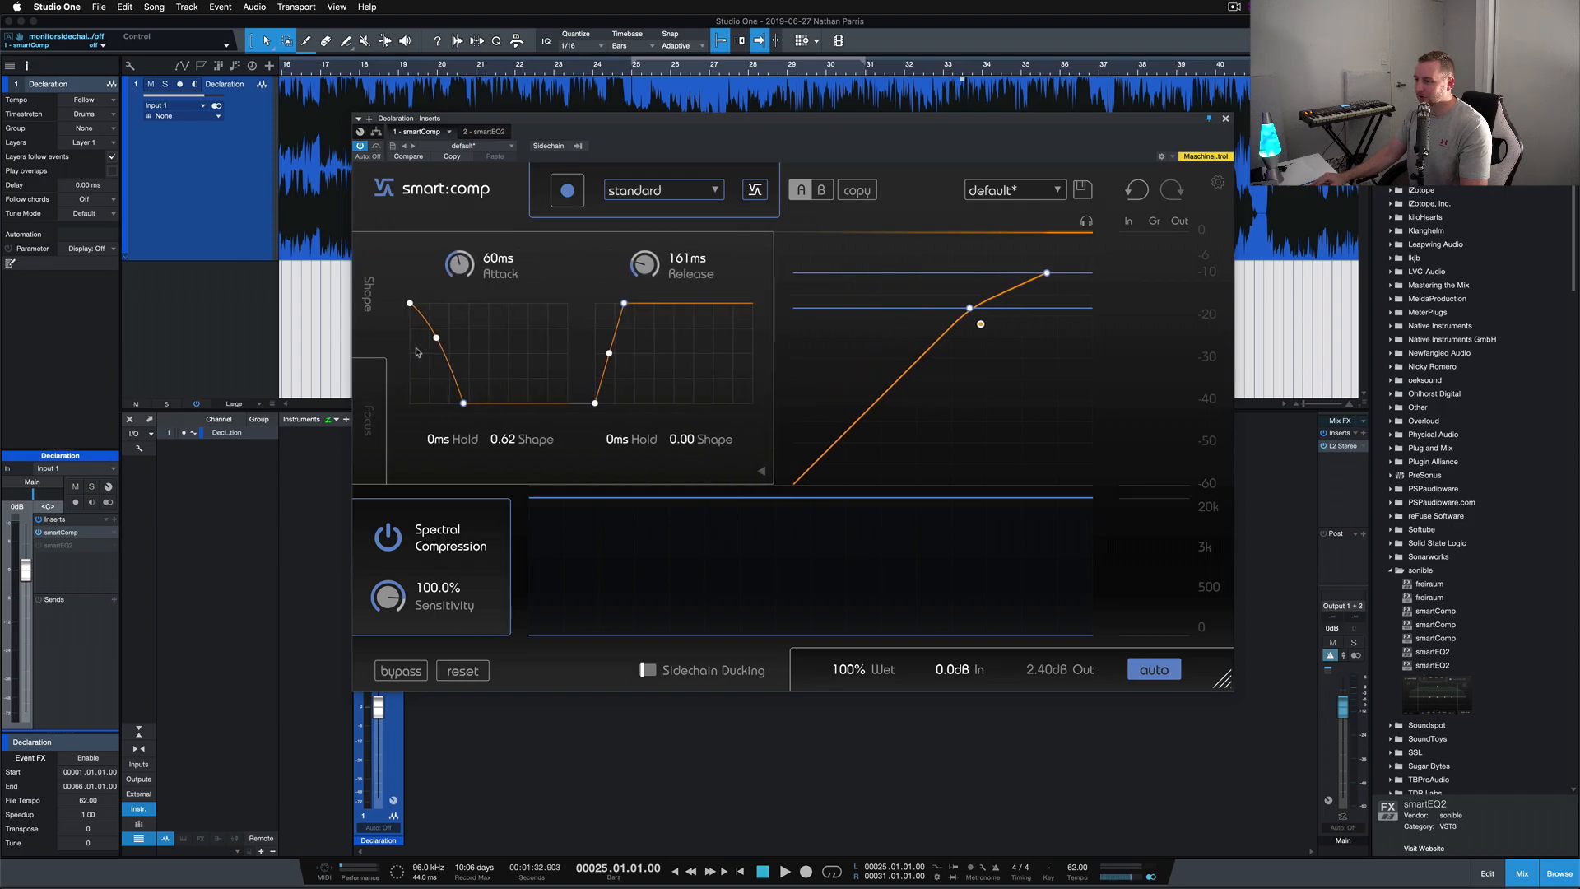
left_click(368, 419)
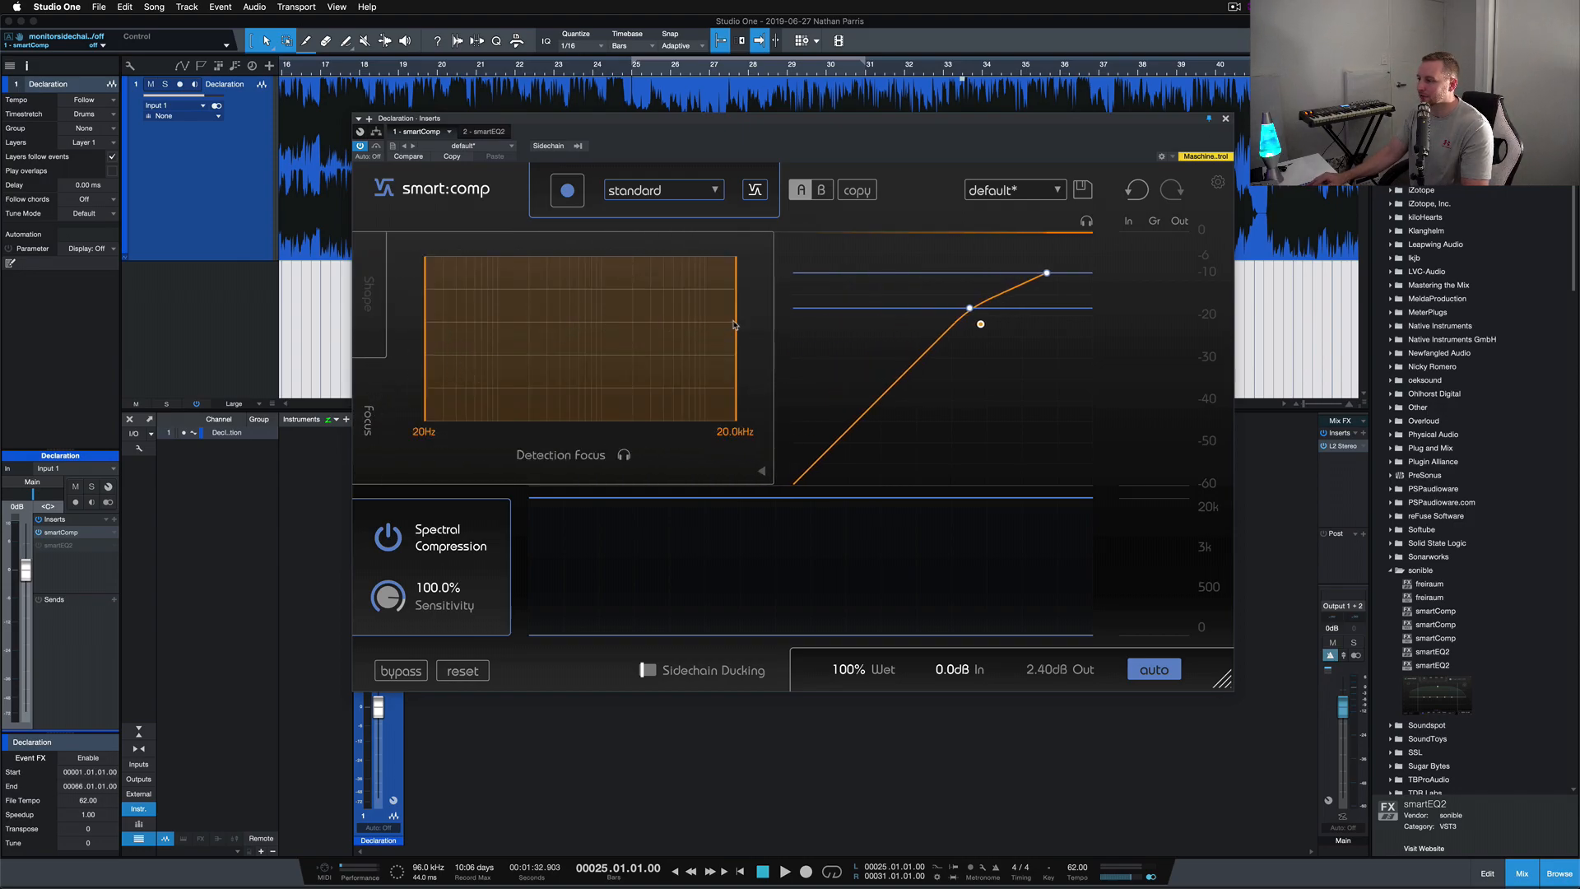
left_click_drag(736, 326, 510, 346)
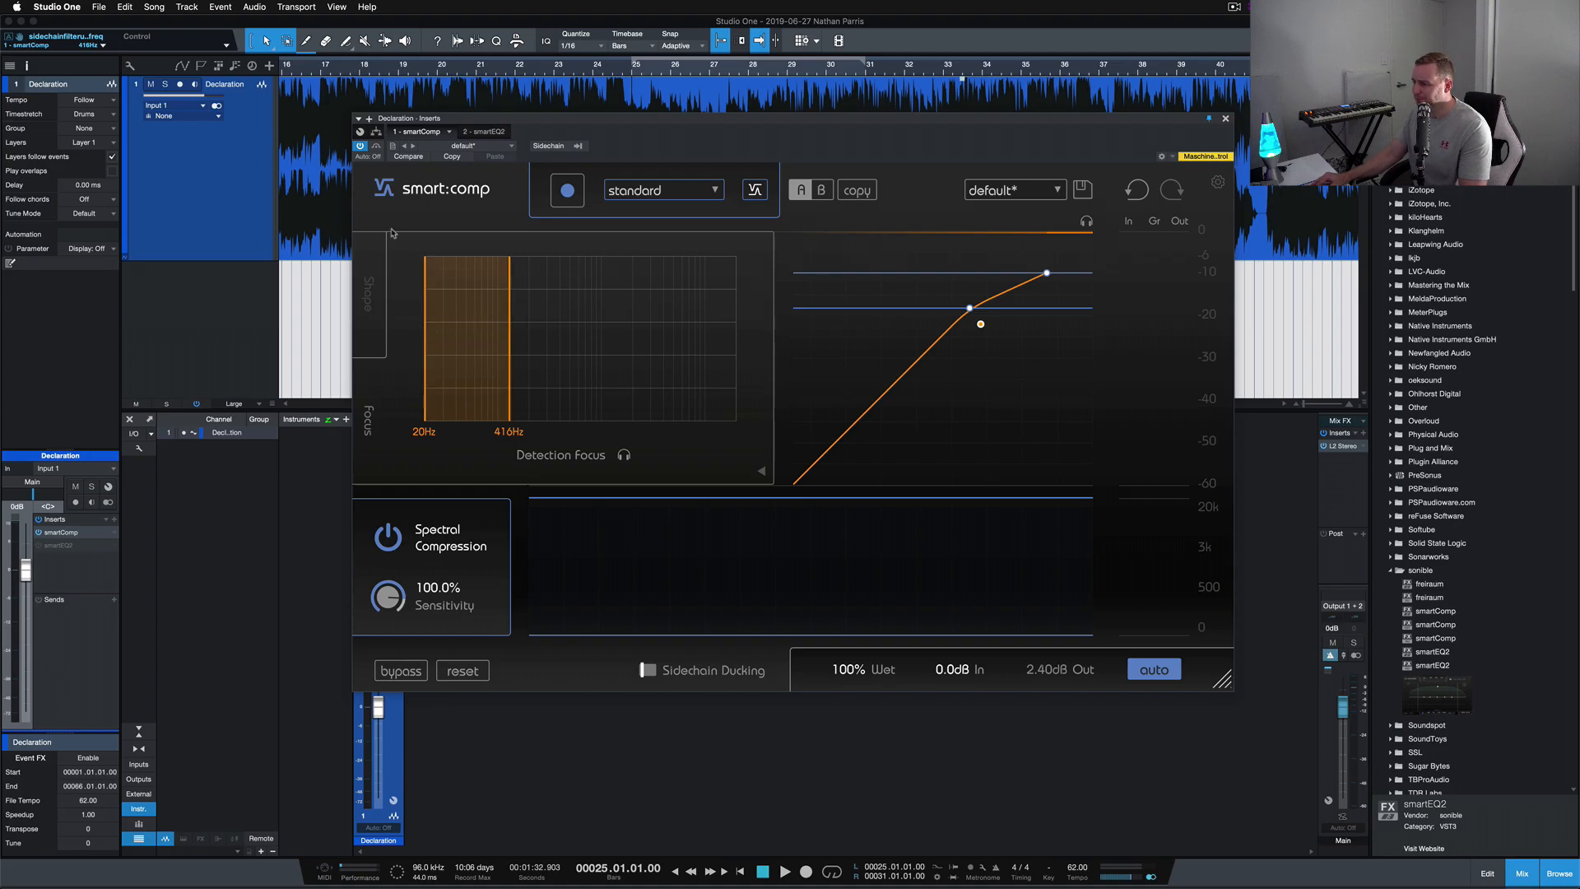
left_click_drag(425, 296, 819, 299)
left_click_drag(445, 337, 443, 339)
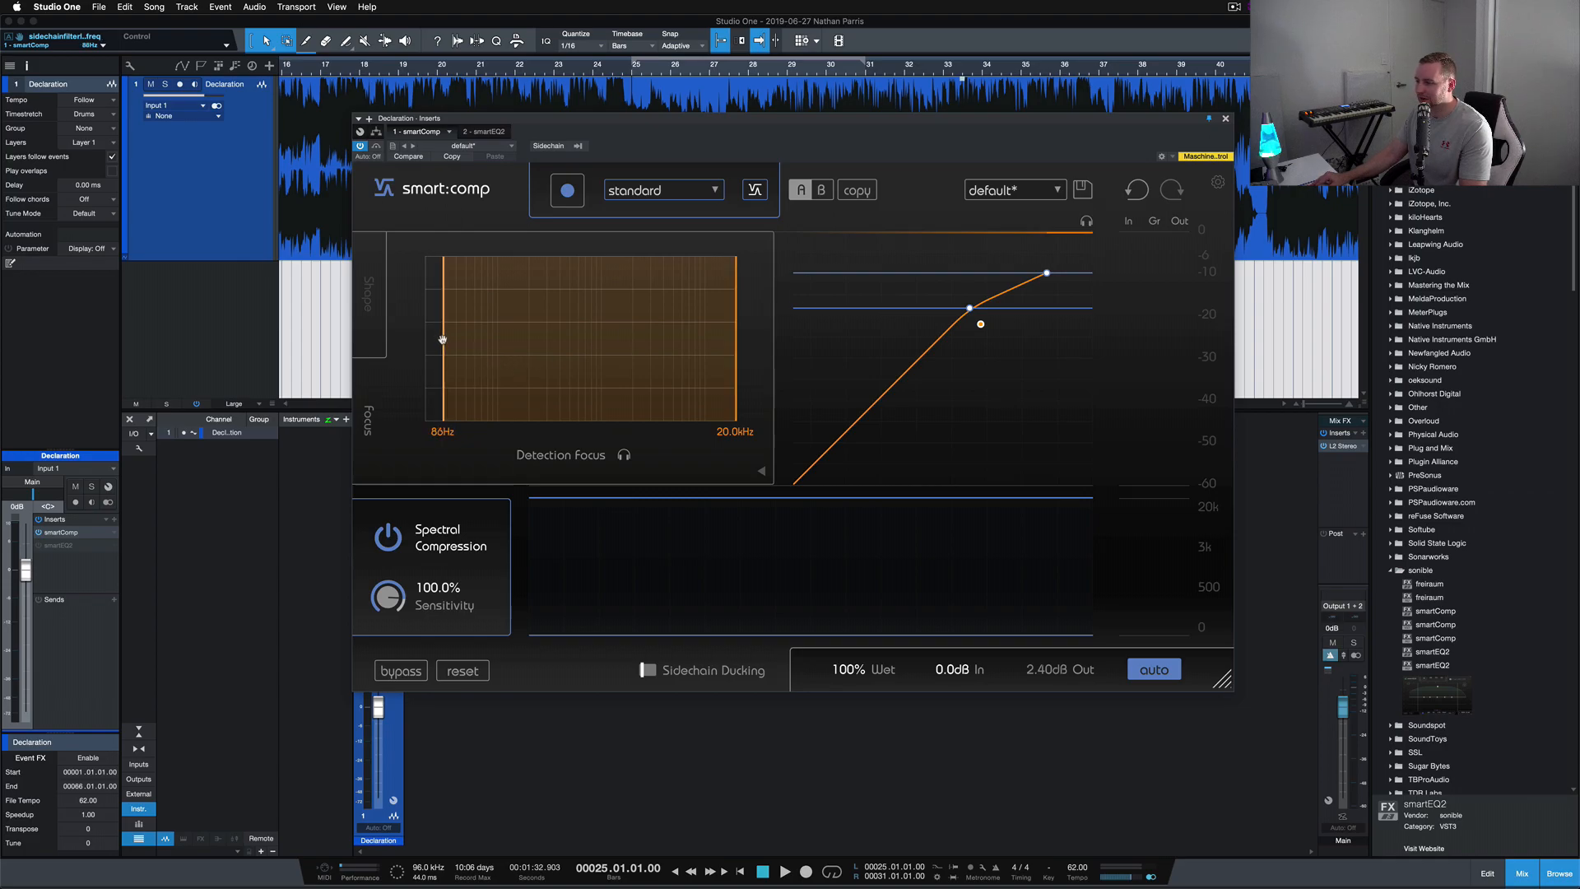
- Play the track with smart:comp bypassed and with it active to compare the compression
left_click(401, 671)
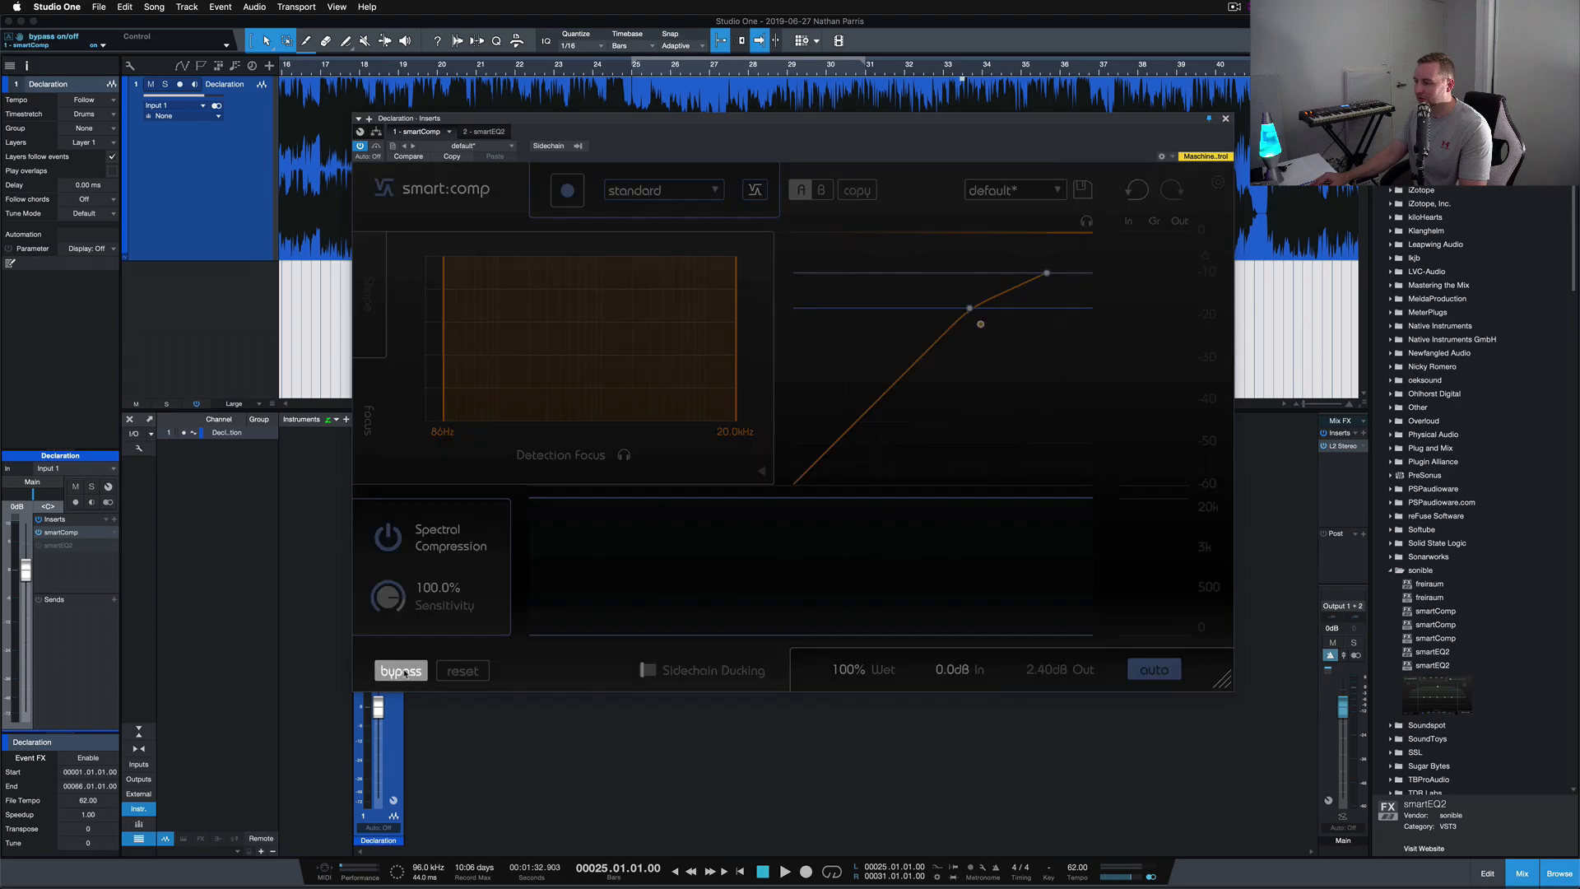
key("space")
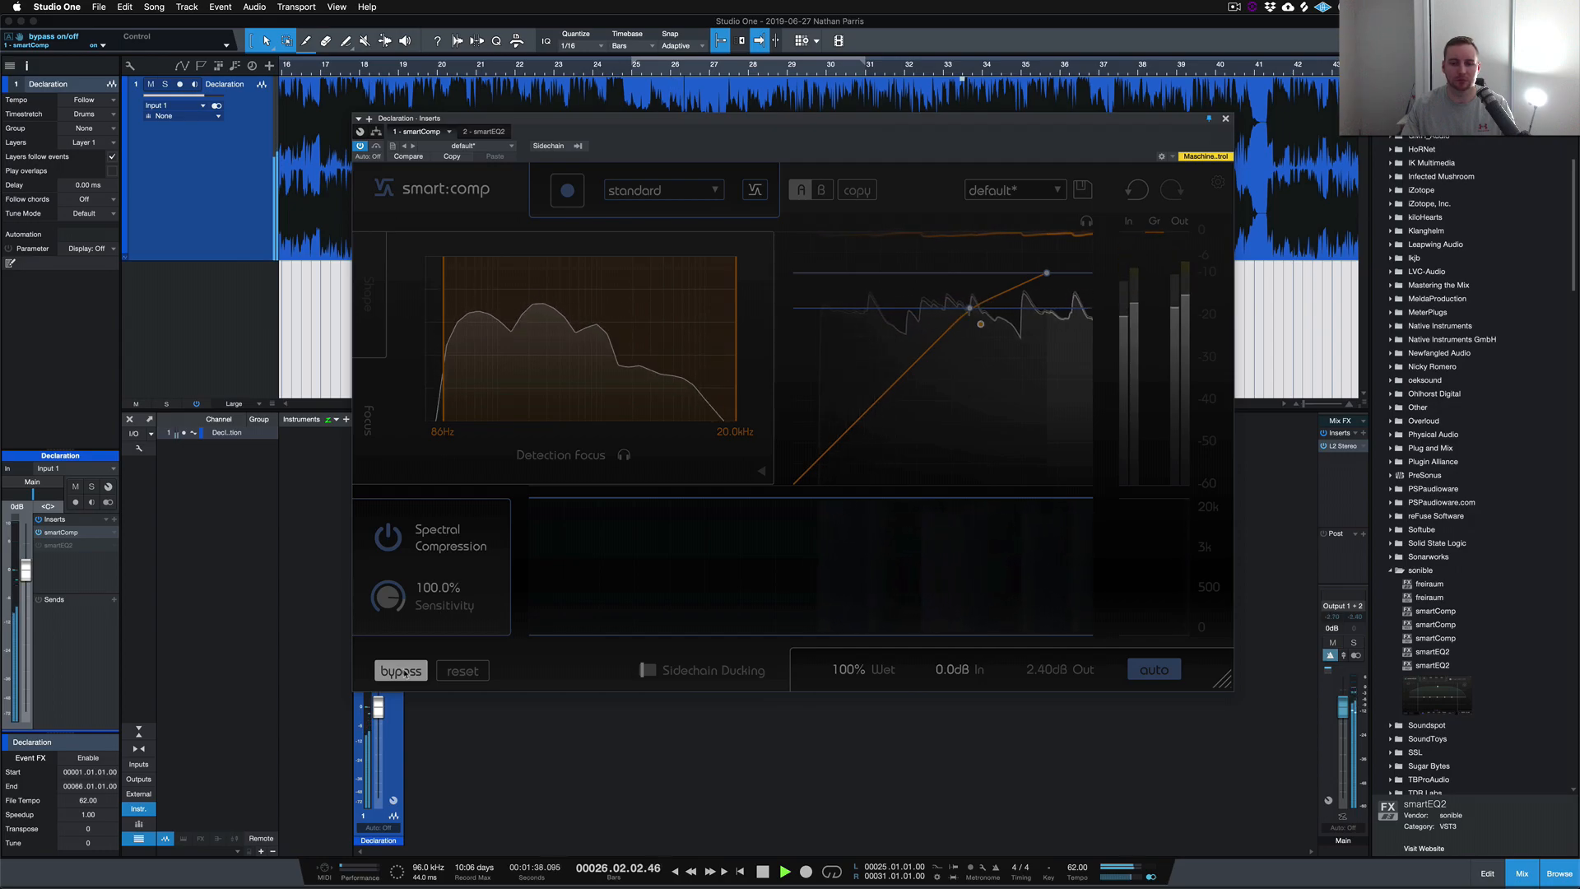
left_click(403, 673)
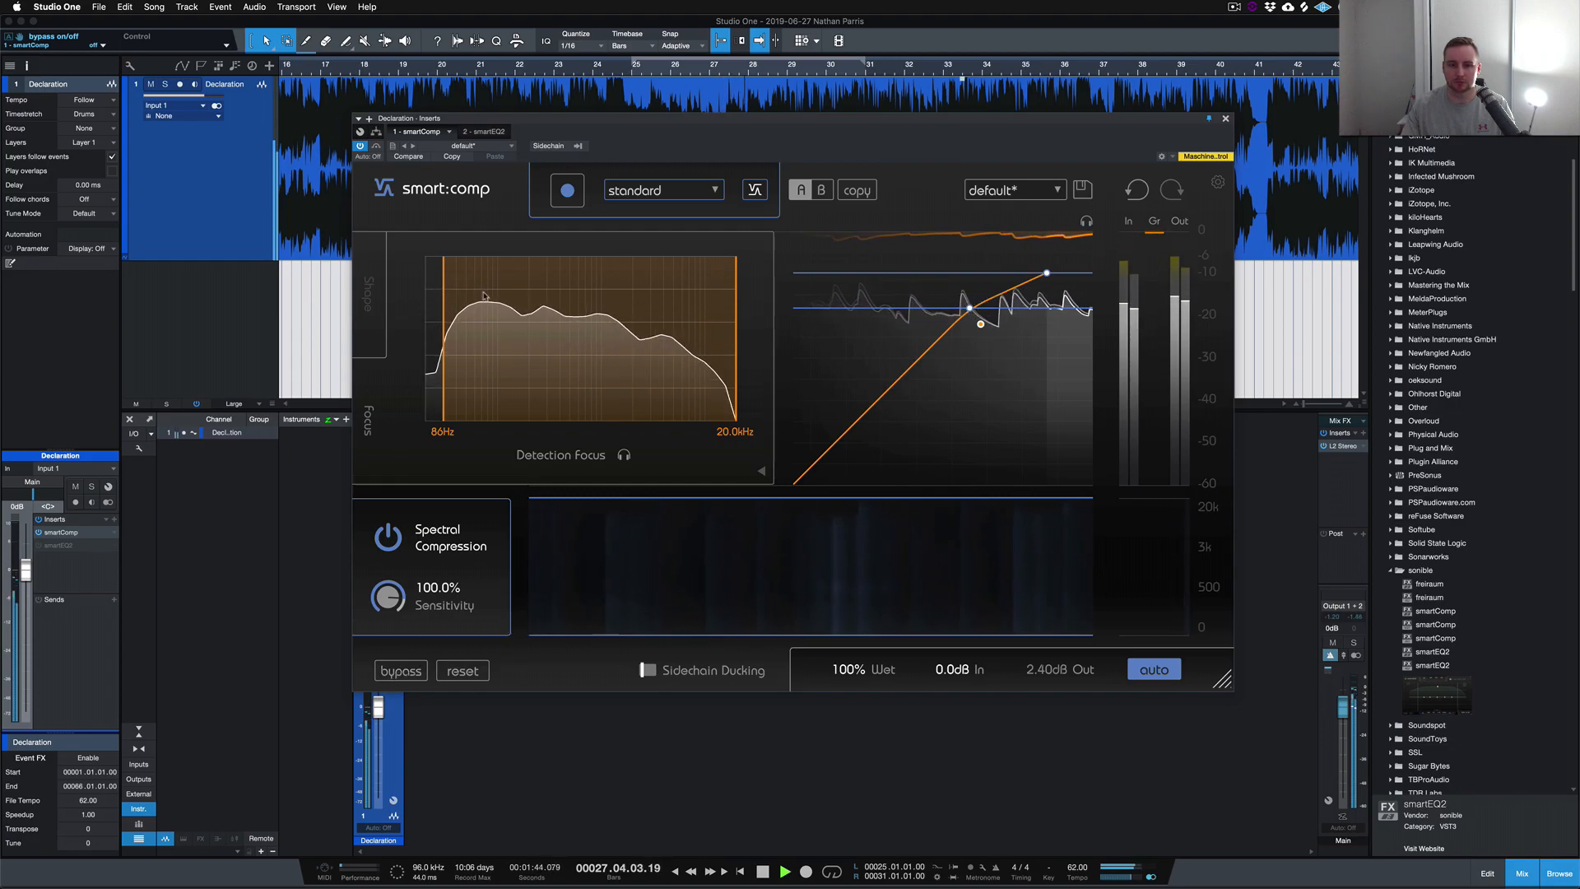
- Raise the Detection Focus lower limit to 227 Hz, and compare the playing track with the plug-in bypassed and active
left_click_drag(443, 330, 441, 329)
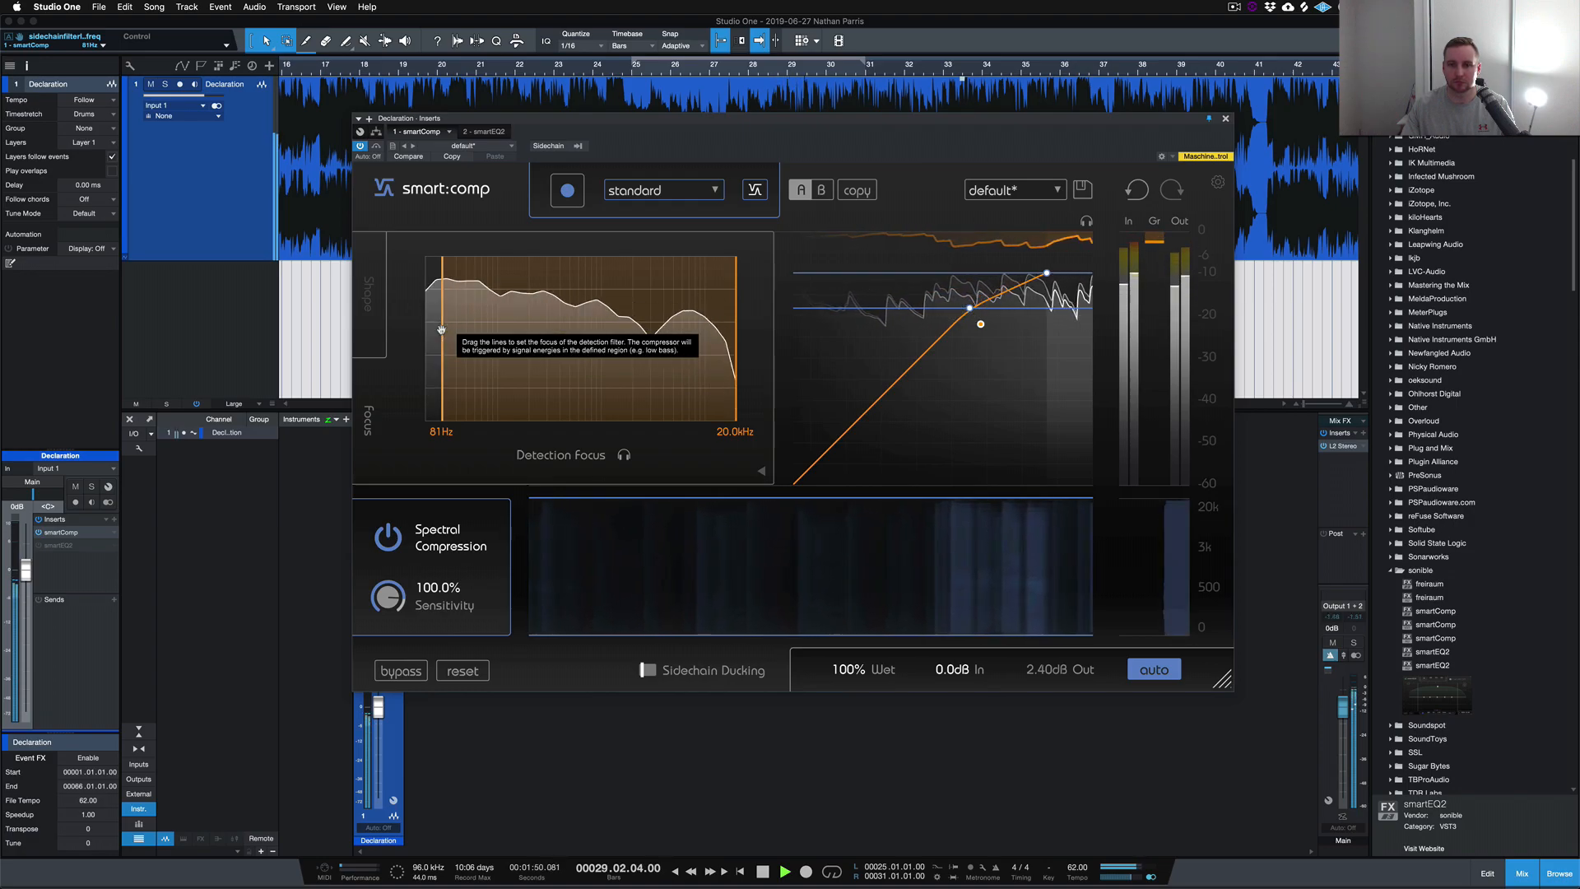
left_click_drag(441, 329, 472, 330)
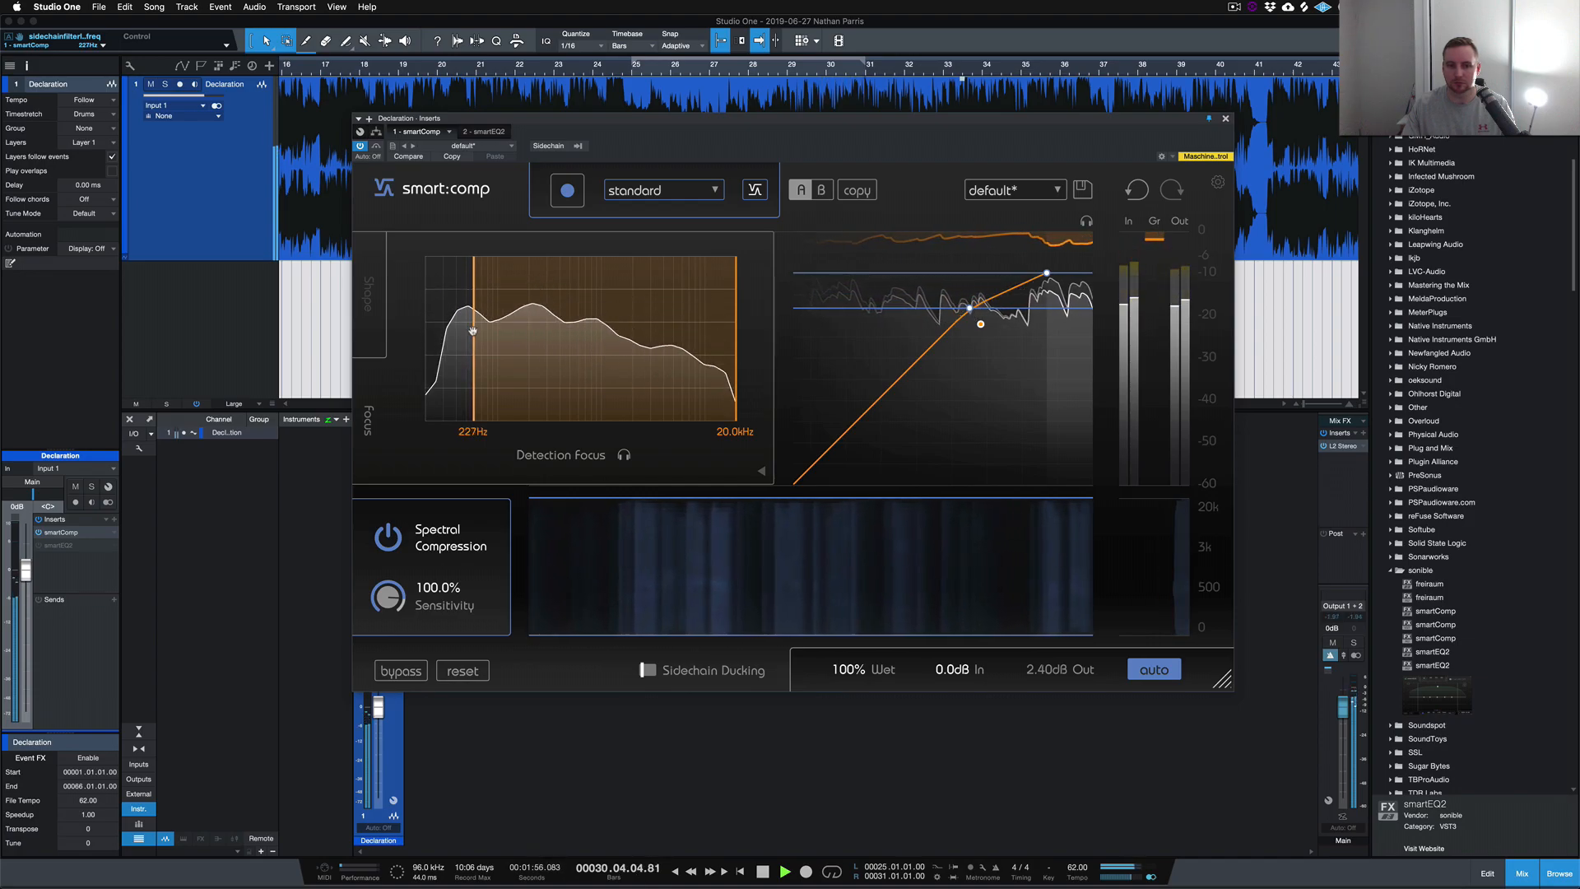
left_click(395, 673)
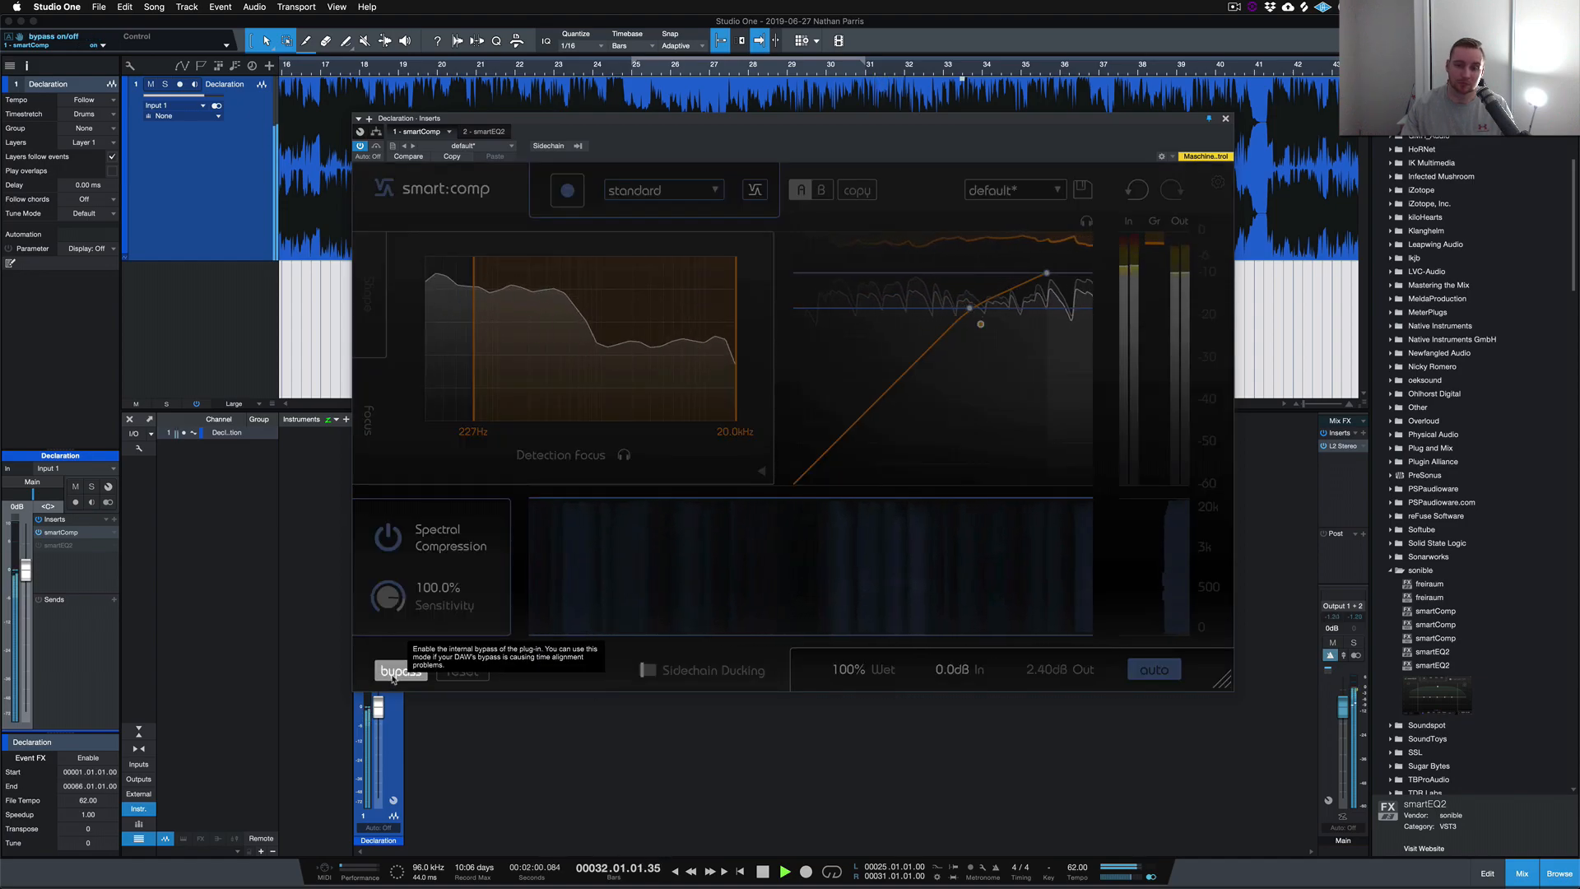
left_click(393, 673)
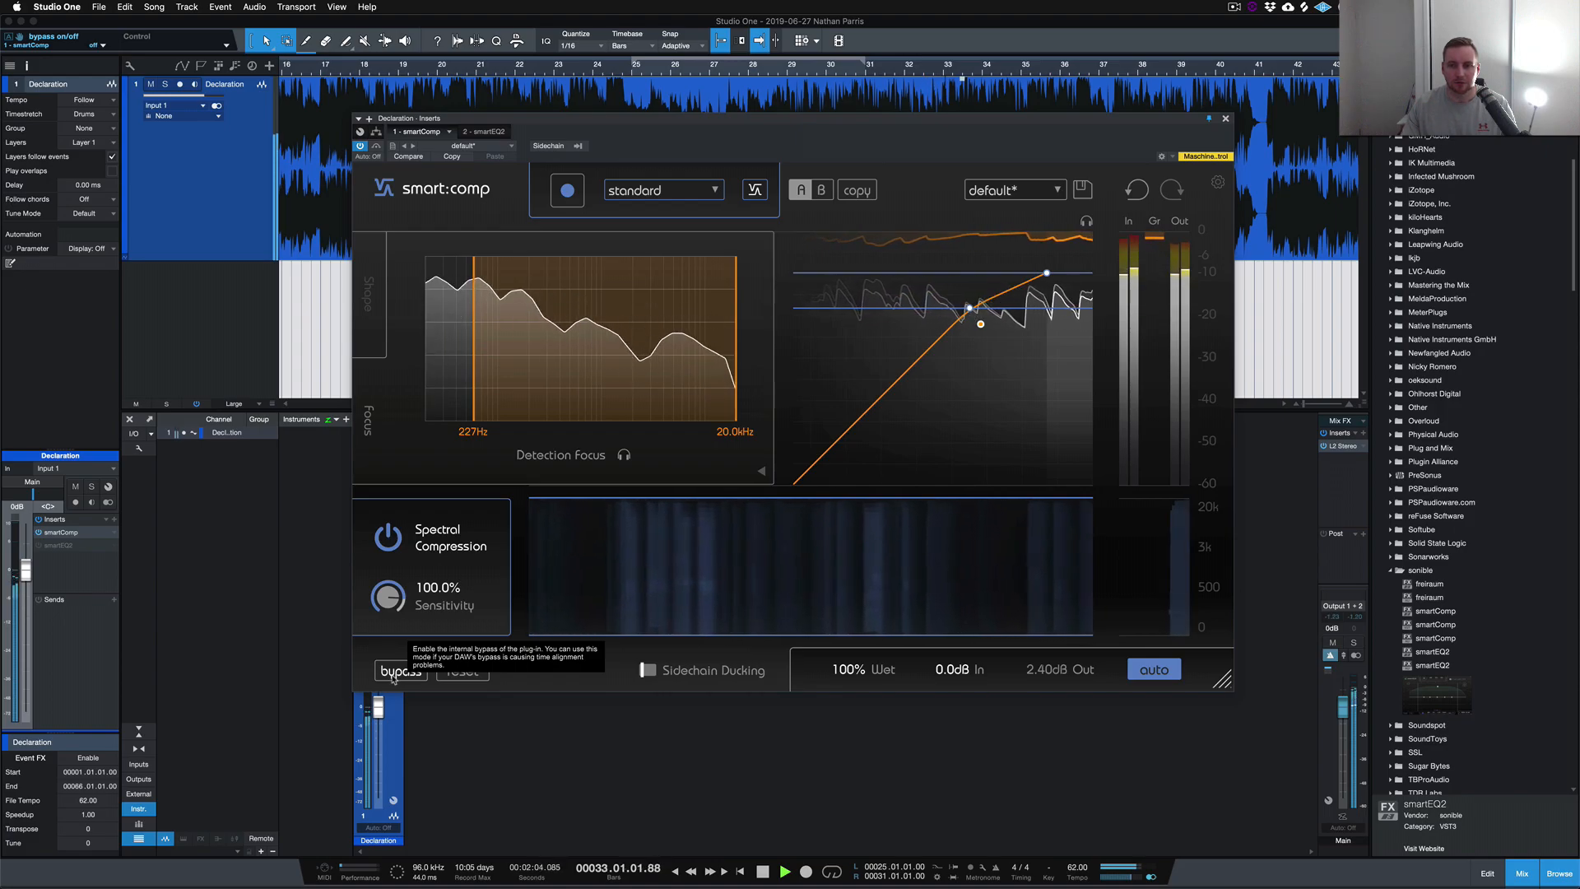
- Adjust the compression curve's knee while listening, and stop playback
left_click(981, 327)
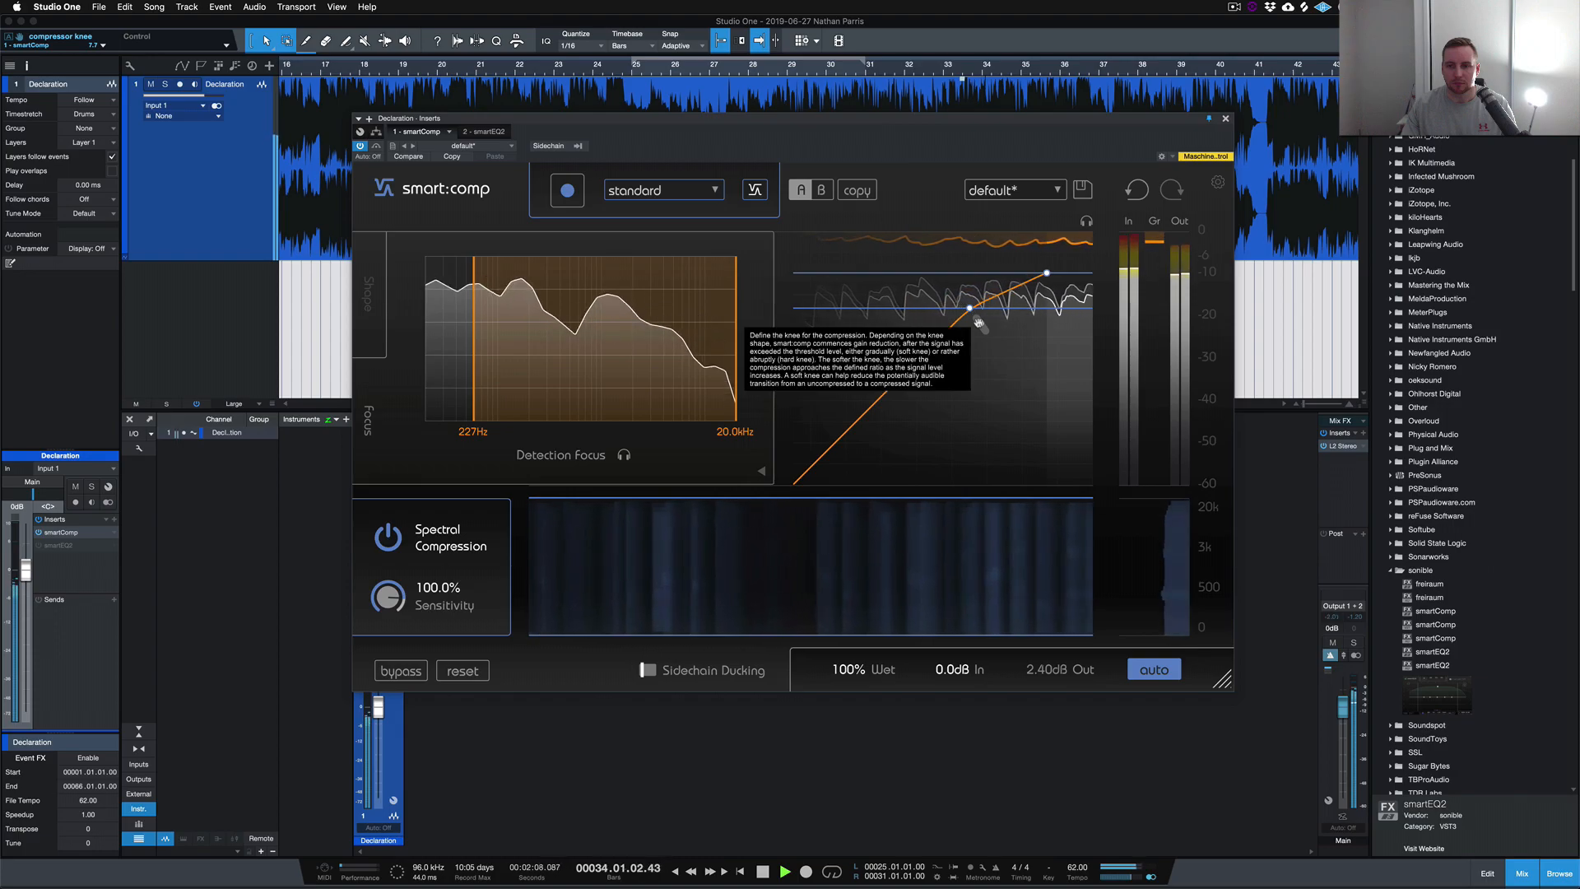
key("space")
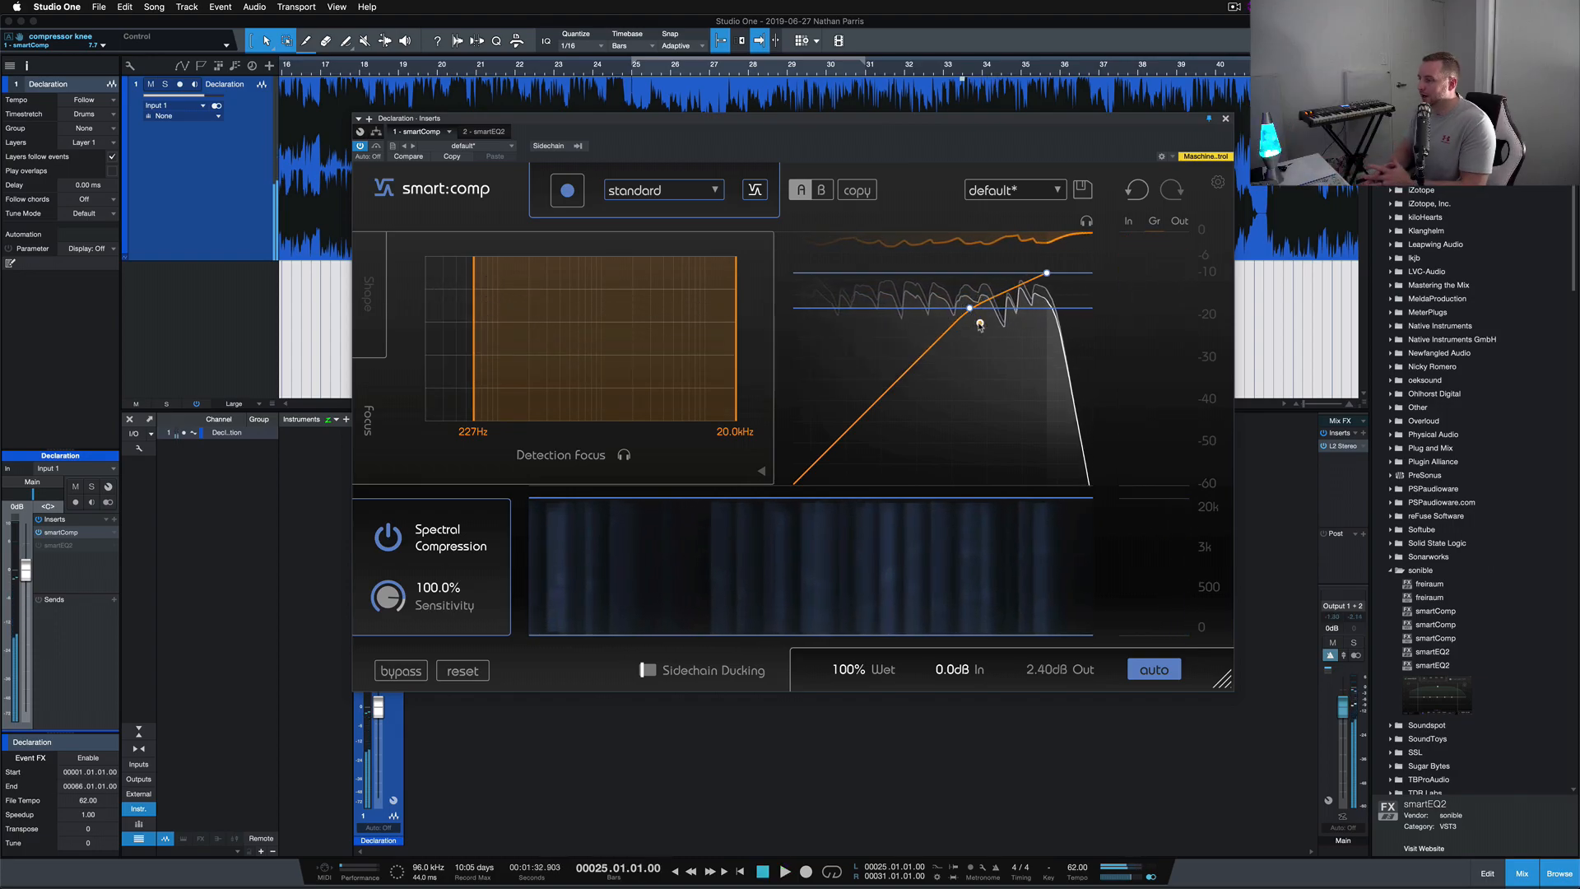